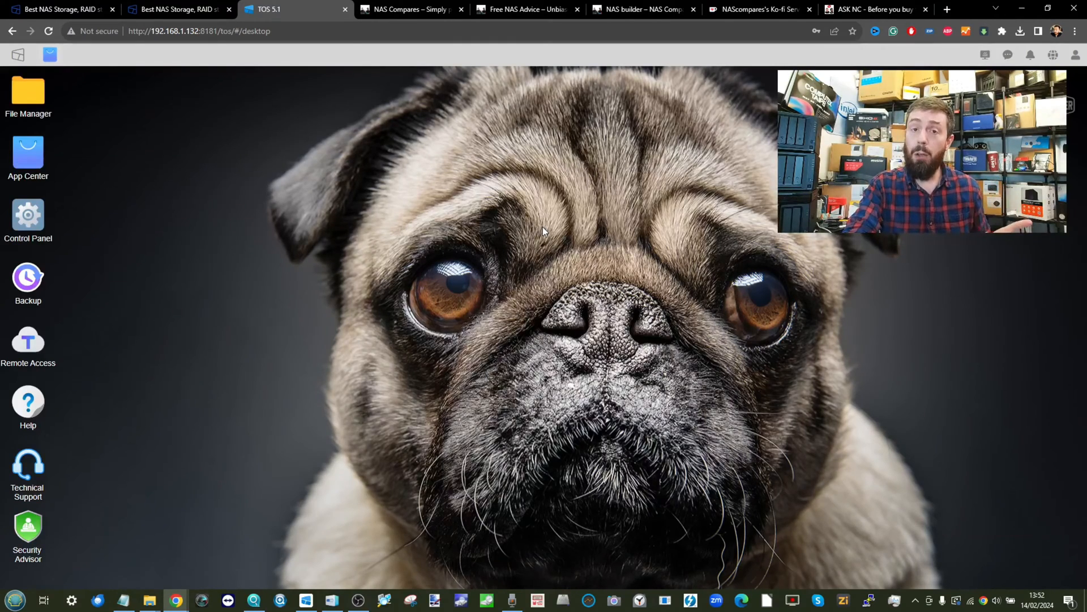
Check the TNAS PC device list and the F4-424 'Desktop and system' downloads, then return to the TOS desktop.
click(306, 600)
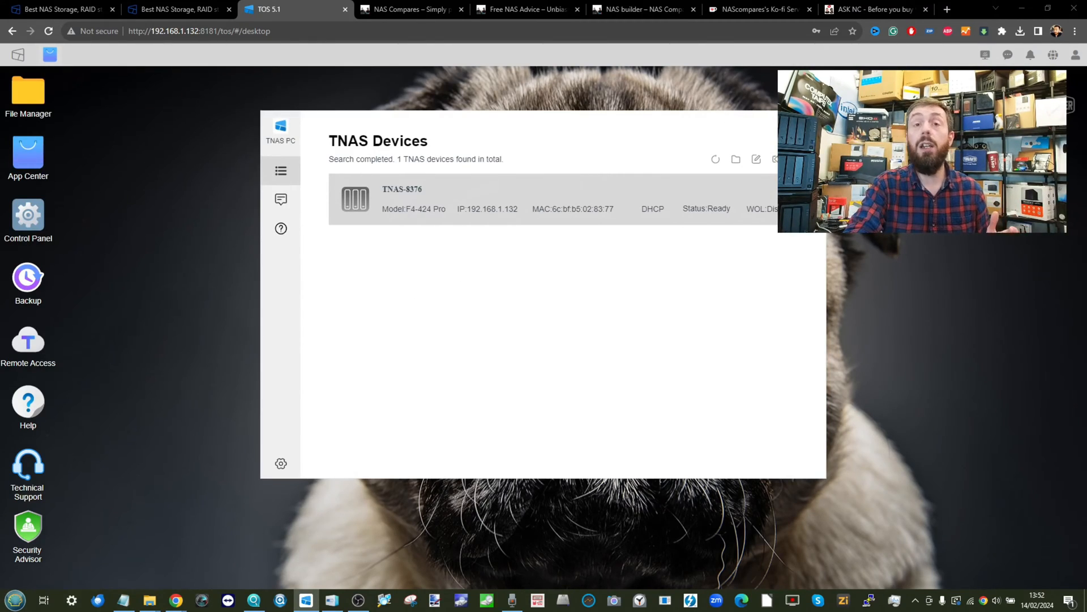
click(353, 67)
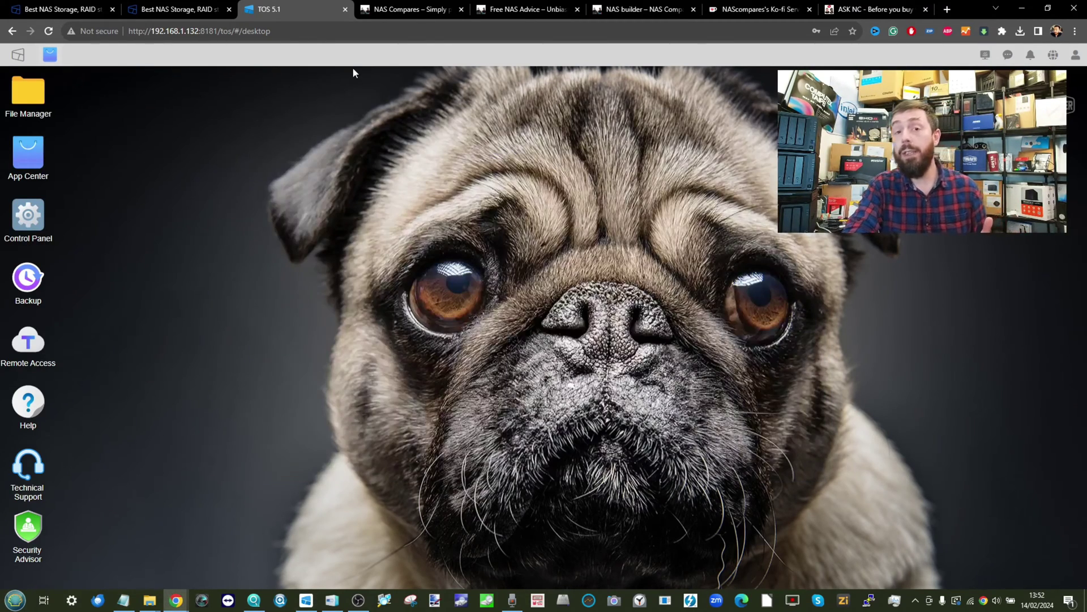
click(179, 10)
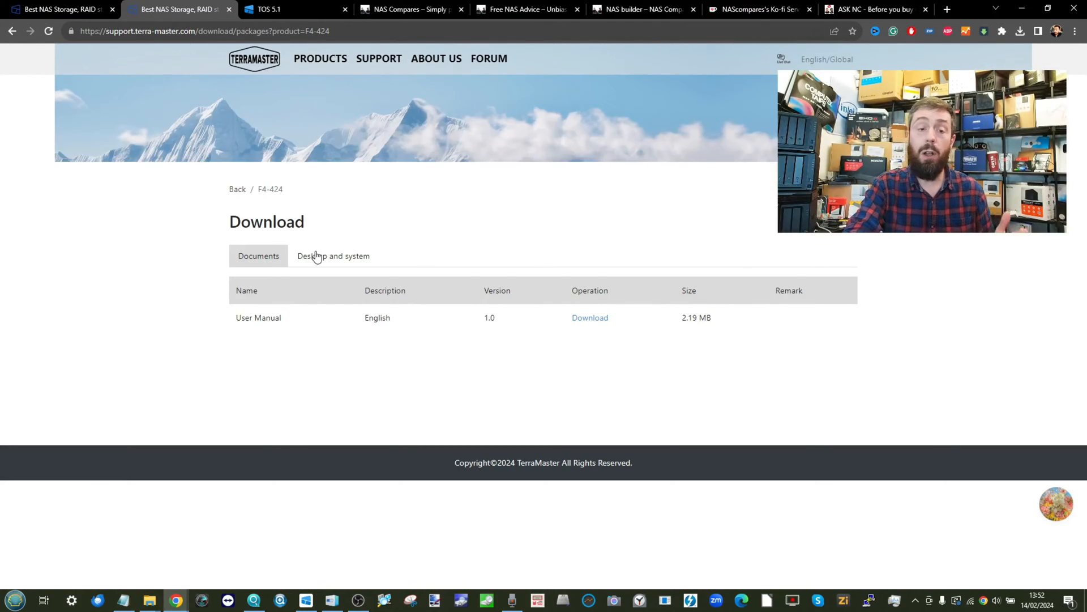
click(334, 256)
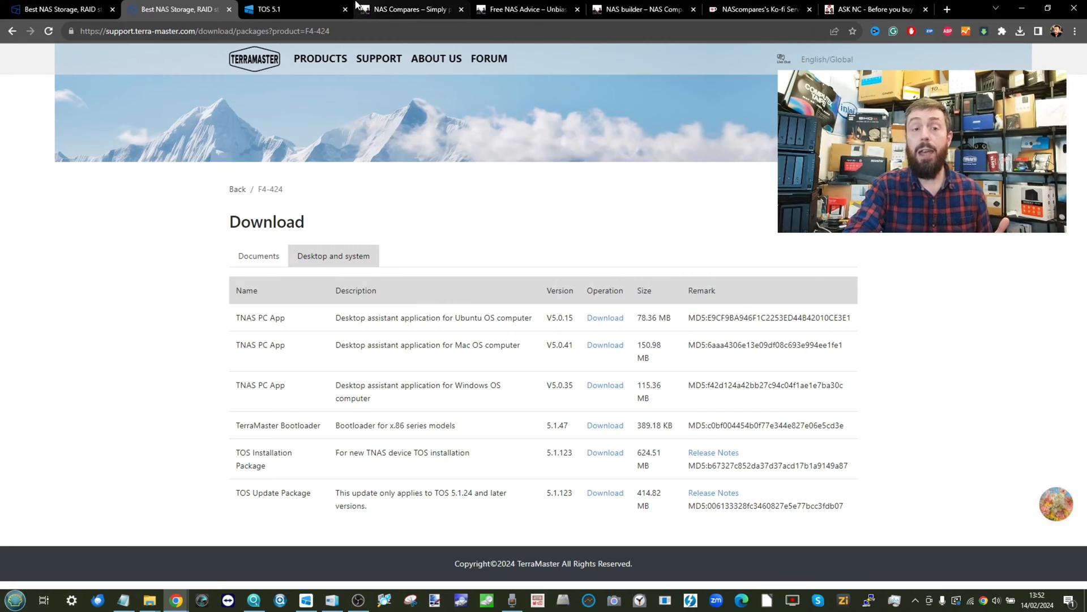
click(280, 9)
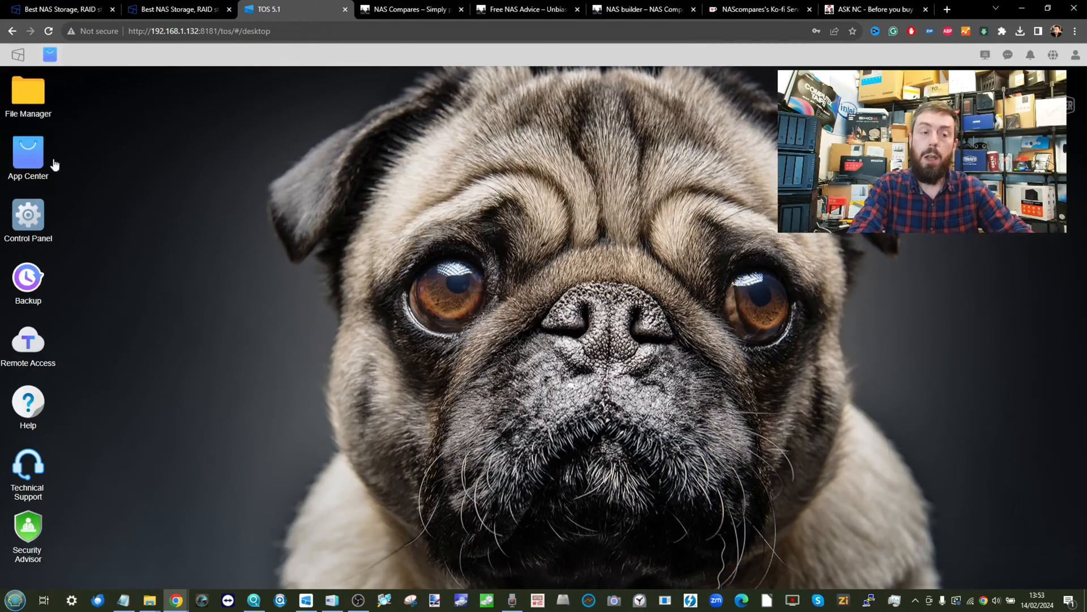
Show the User accounts list (Adm1n, guest) in the TOS Control Panel.
click(29, 216)
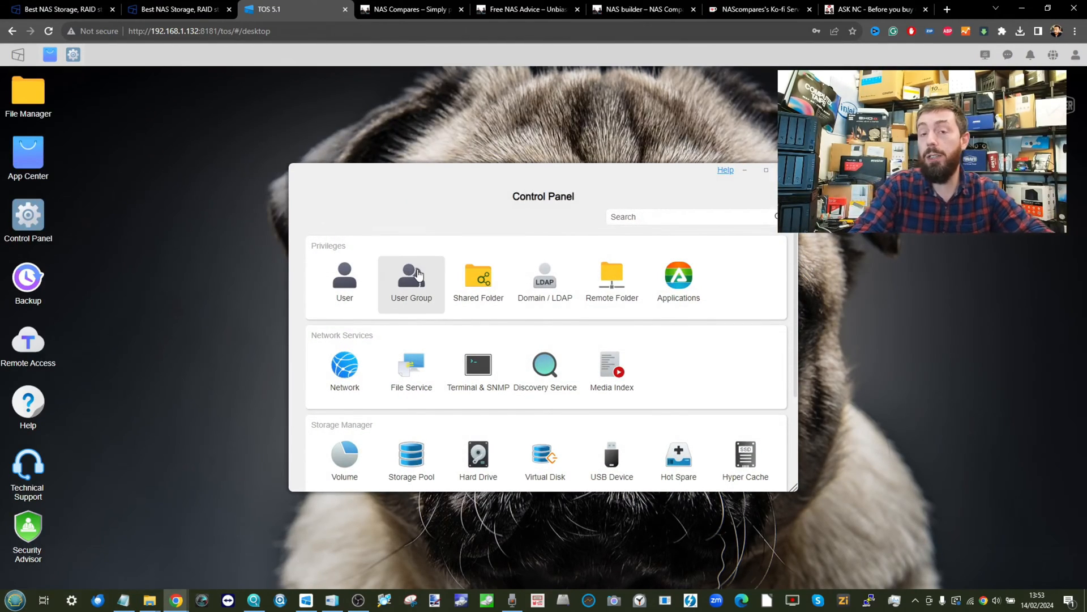
click(346, 281)
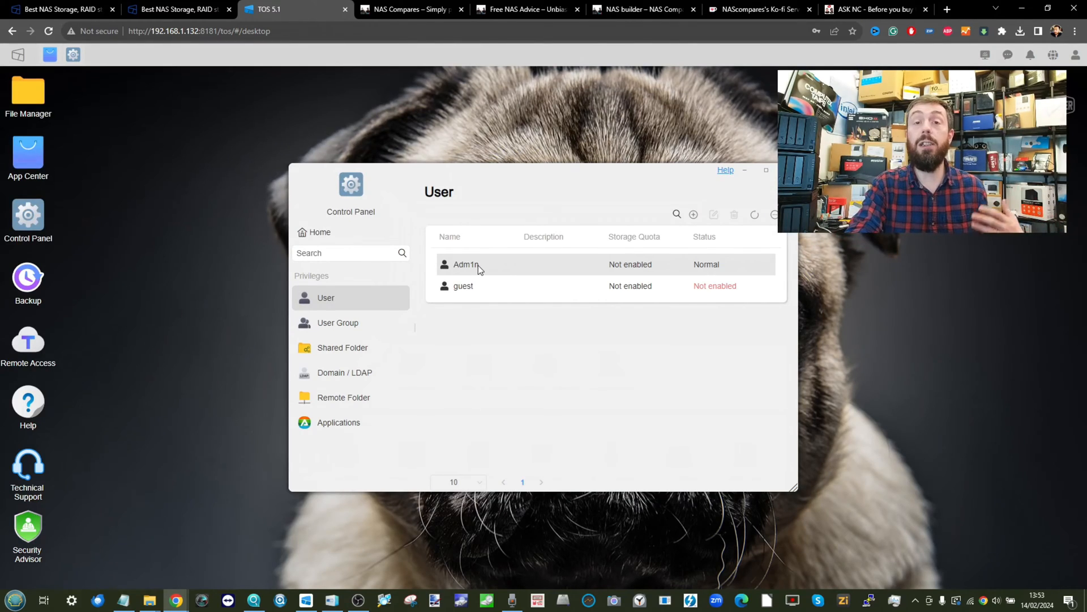
Create a new user named Alan with a password and no storage quota, reaching the group step.
click(694, 217)
click(552, 240)
text(Alan)
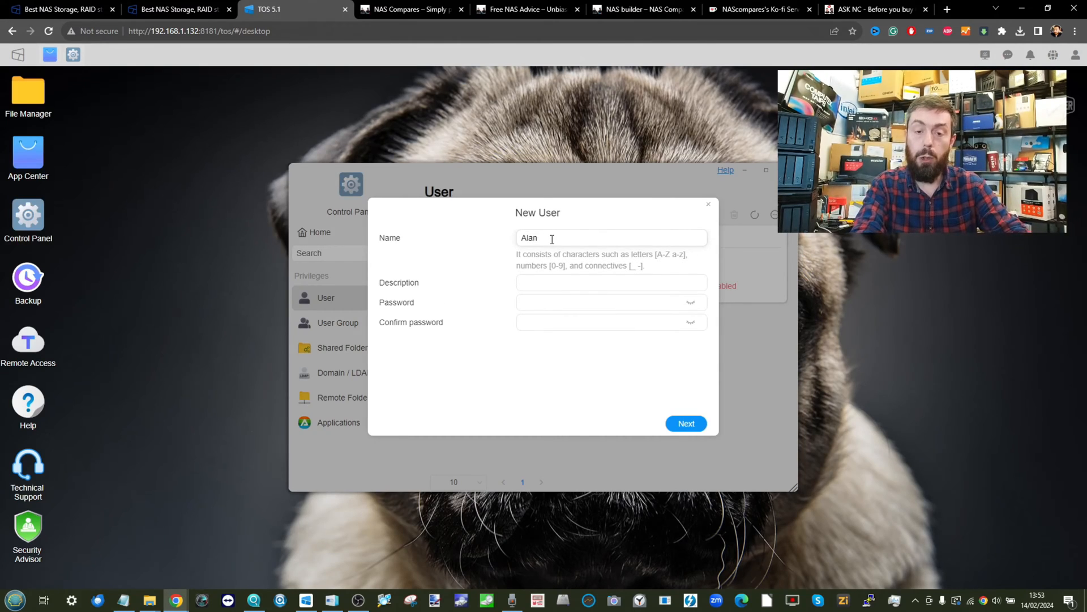
key(Tab)
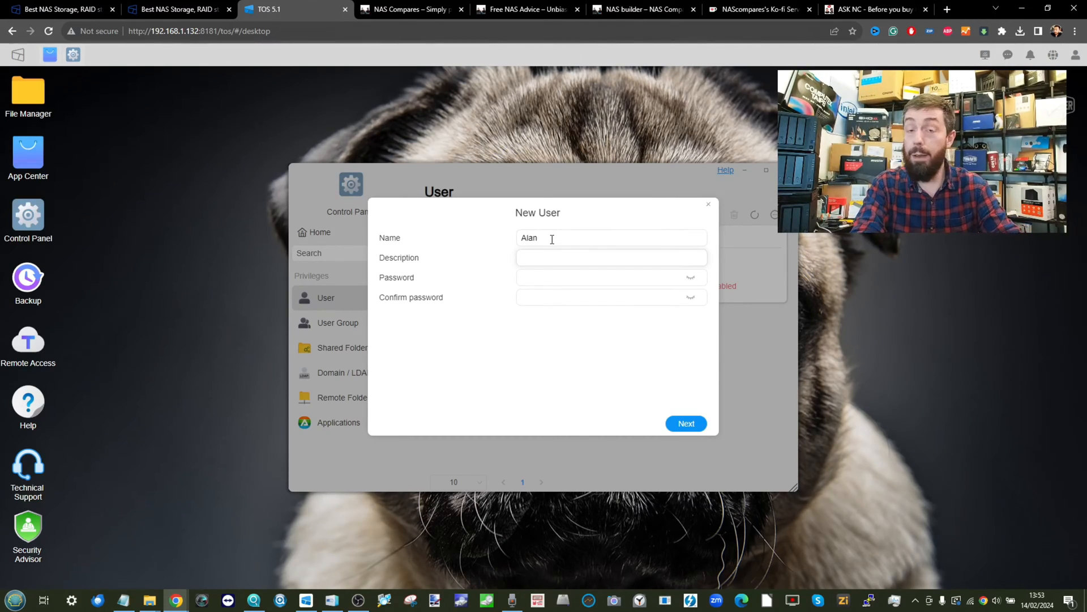
key(Tab)
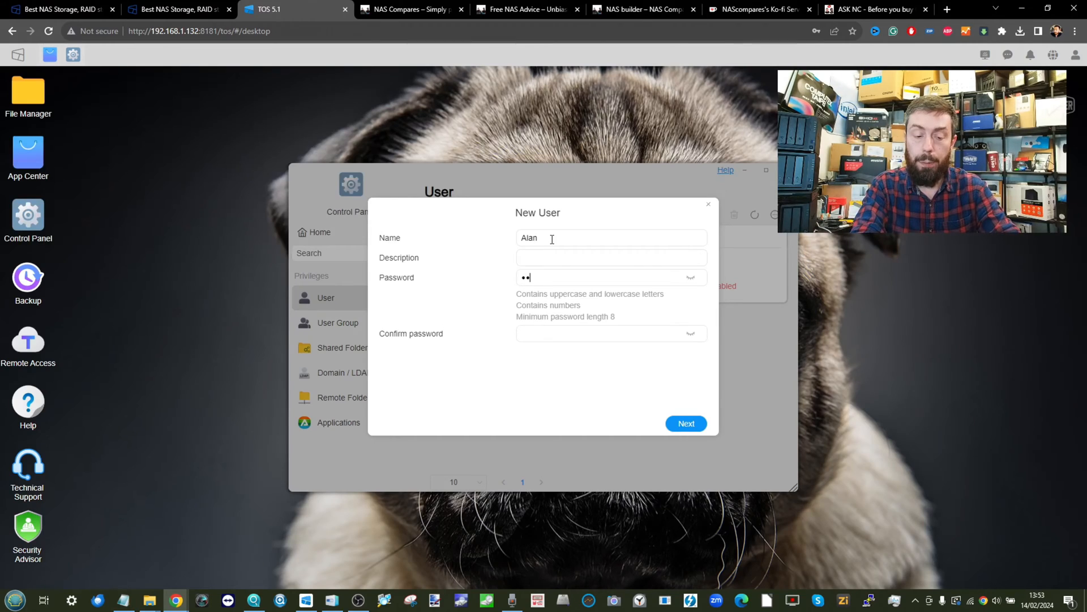
text(***)
key(Tab)
text(*******)
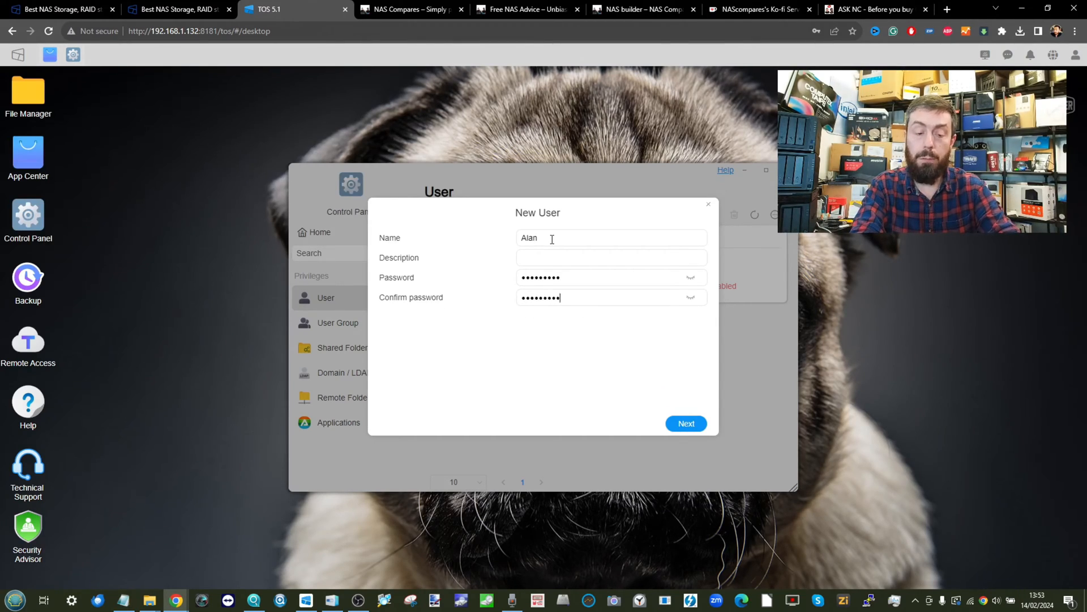
click(688, 424)
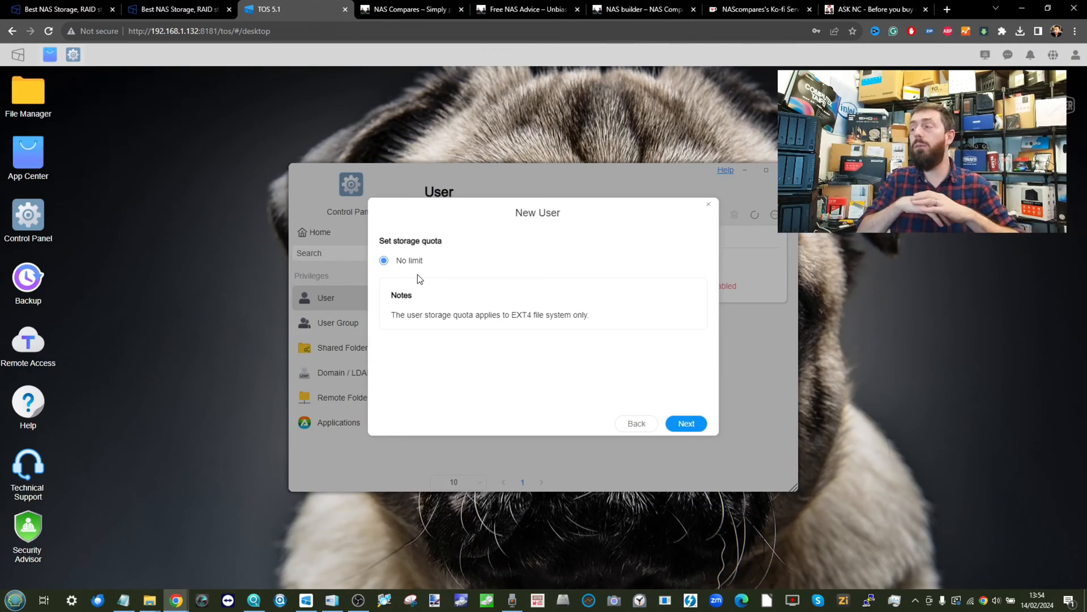
click(686, 423)
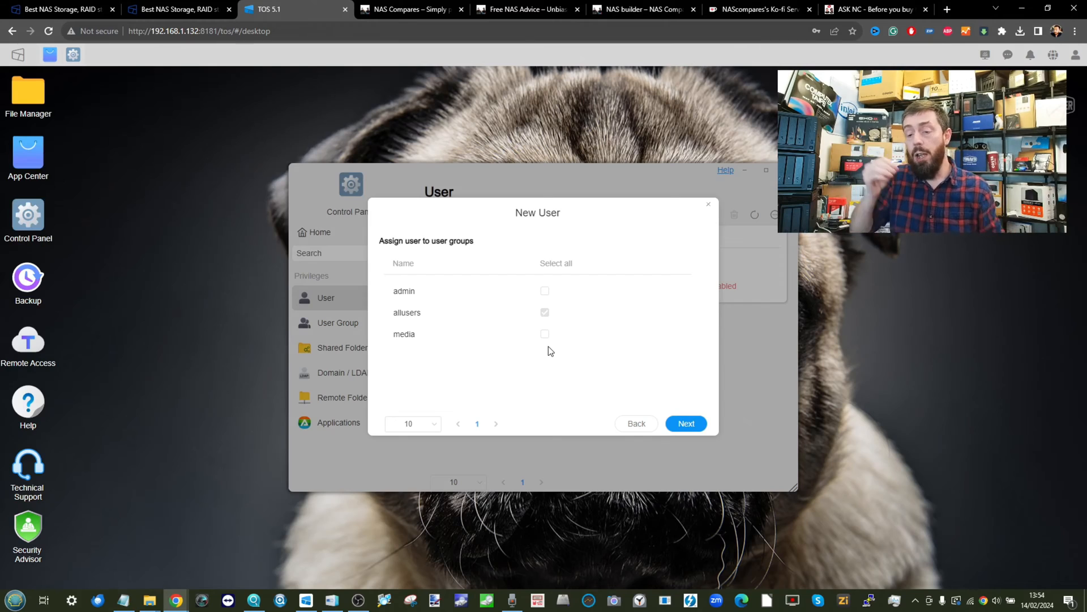
Give Alan read/write access to the /public folder and confirm creating the account.
click(685, 423)
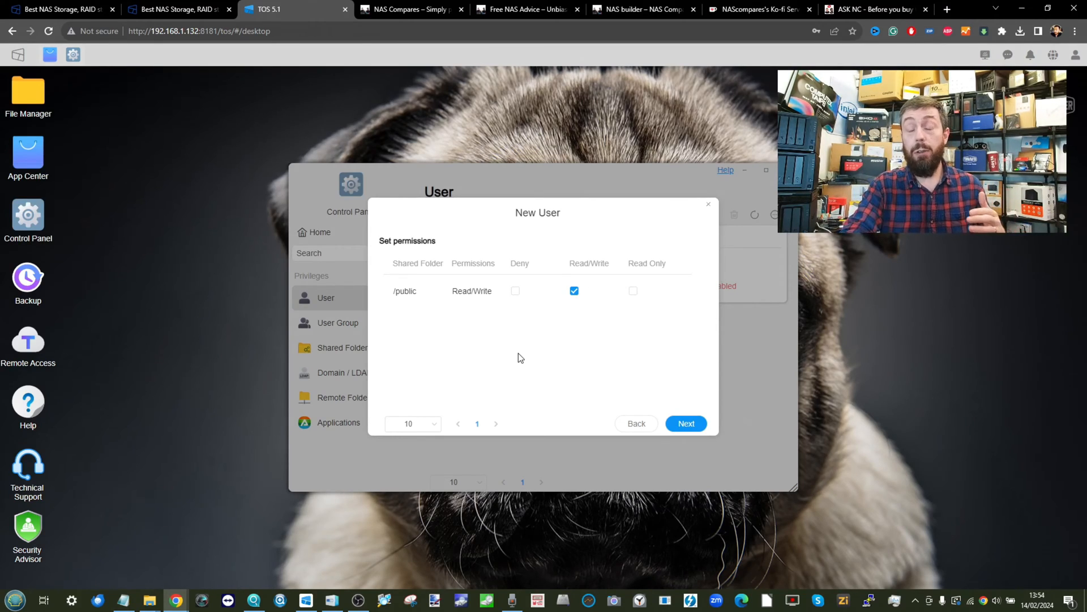
click(634, 291)
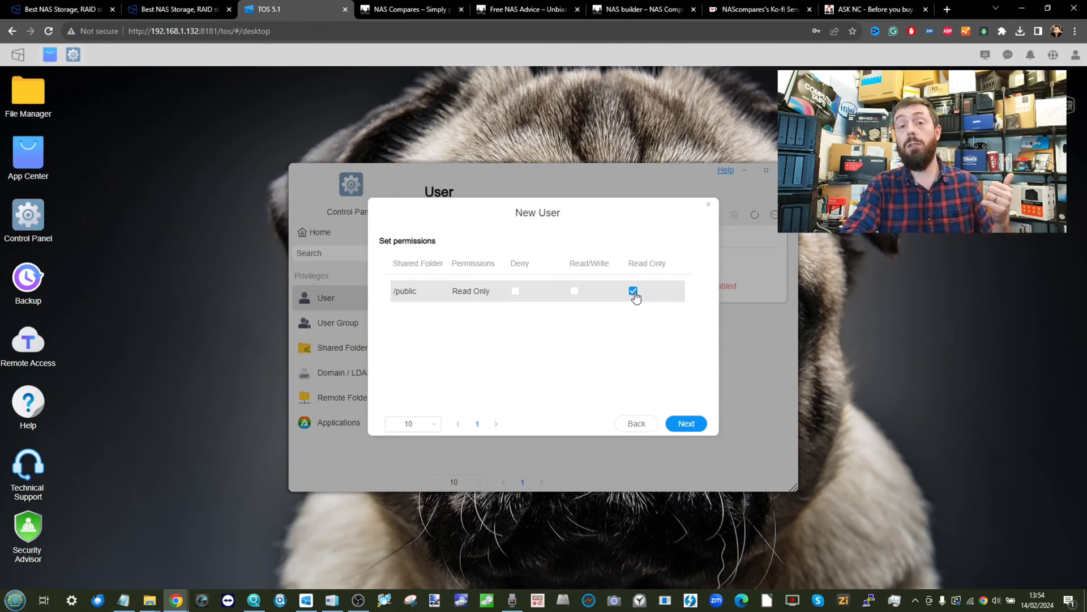
click(516, 291)
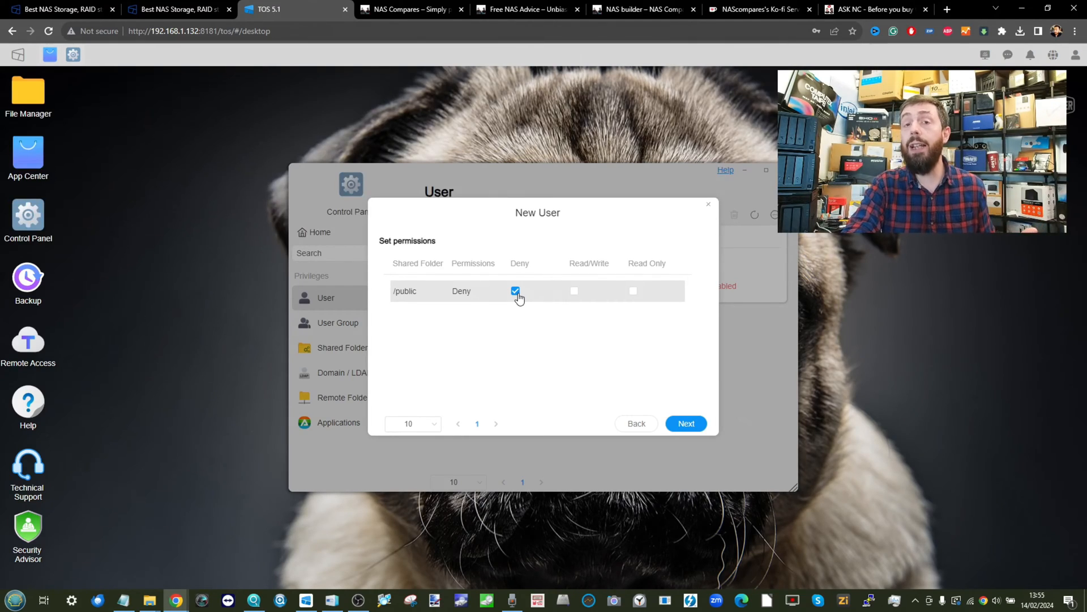
click(574, 291)
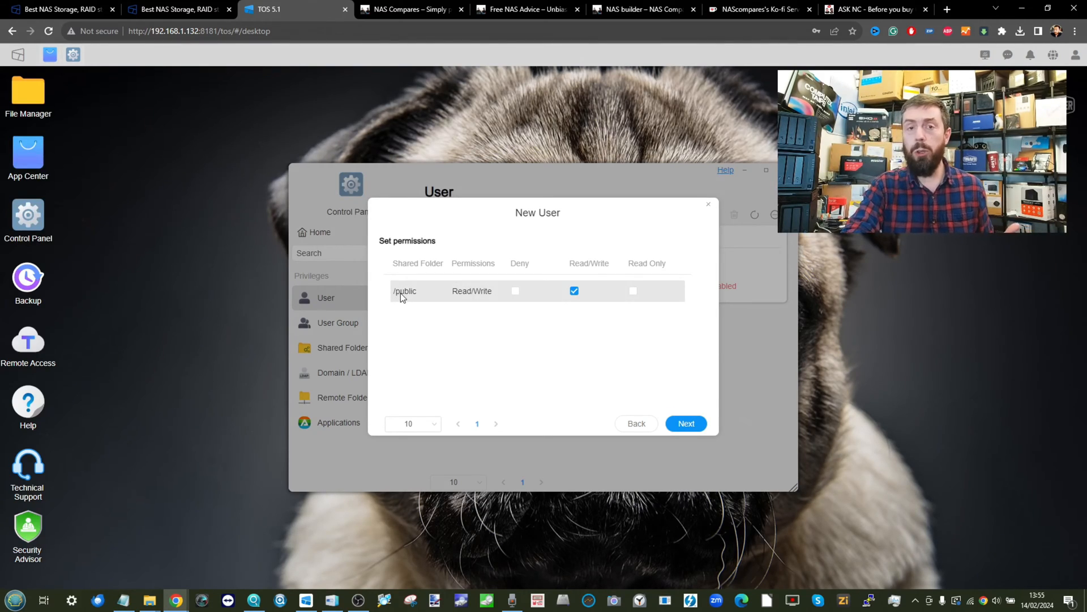
click(687, 423)
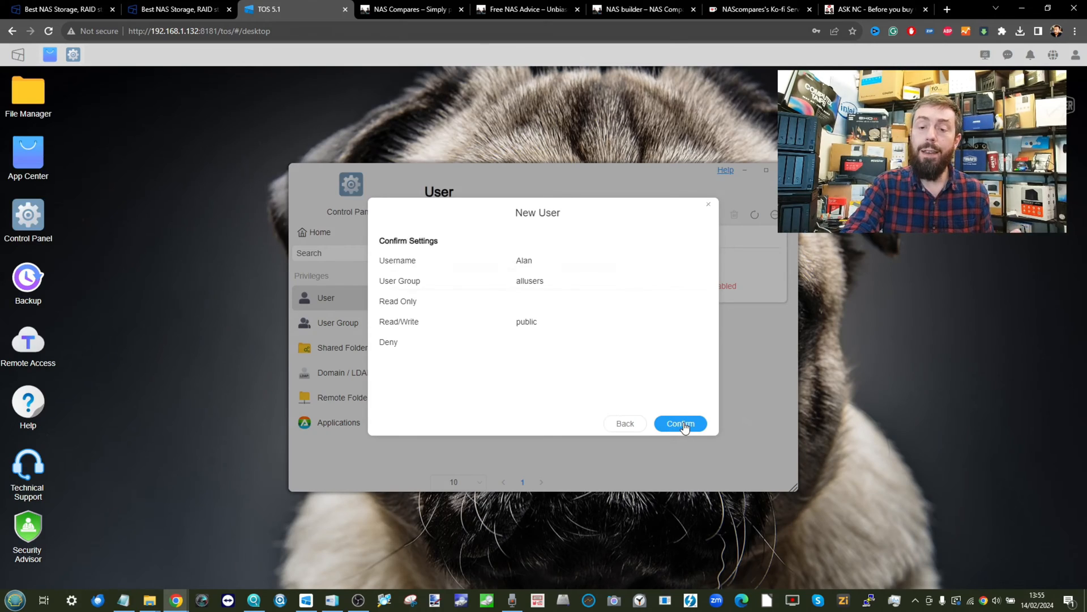
click(684, 424)
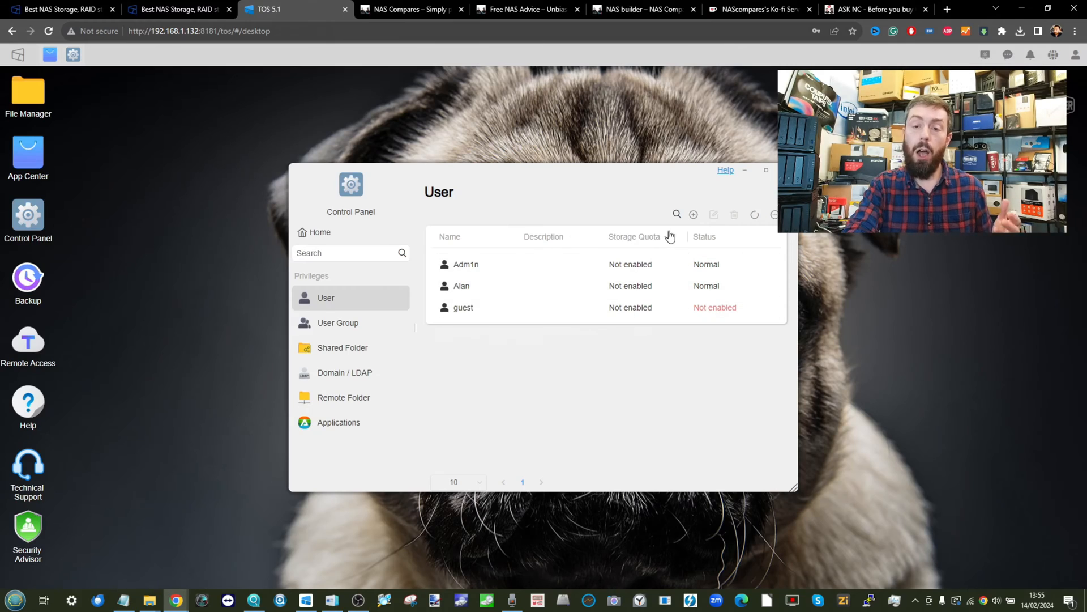
Create a second user named plex with a password, default quota, groups and permissions.
click(693, 216)
click(528, 237)
text(x)
key(Tab)
key(Tab)
text(P)
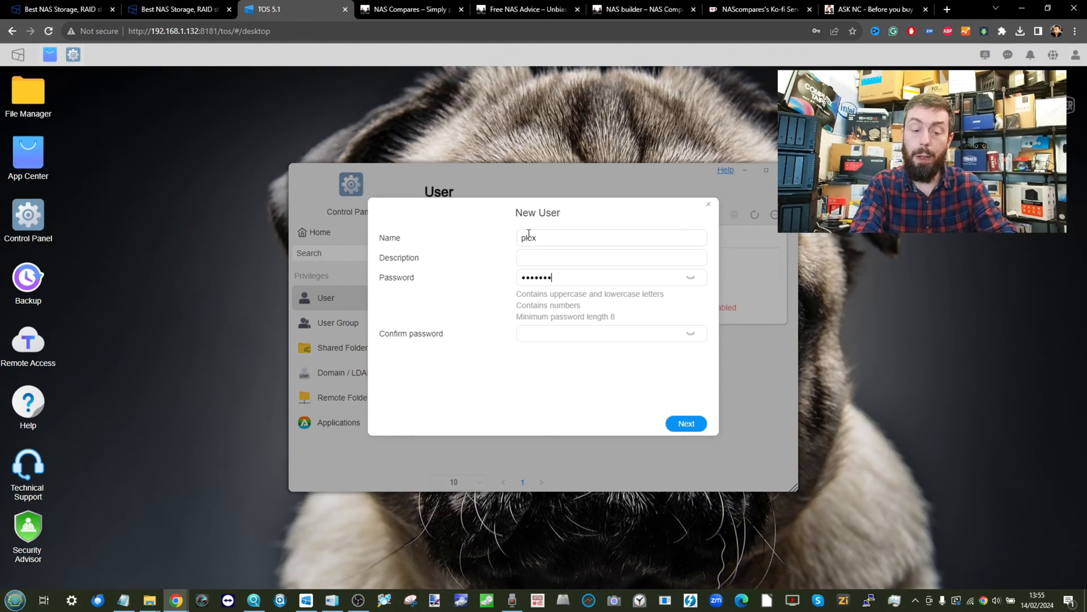
key(Tab)
text(Pl)
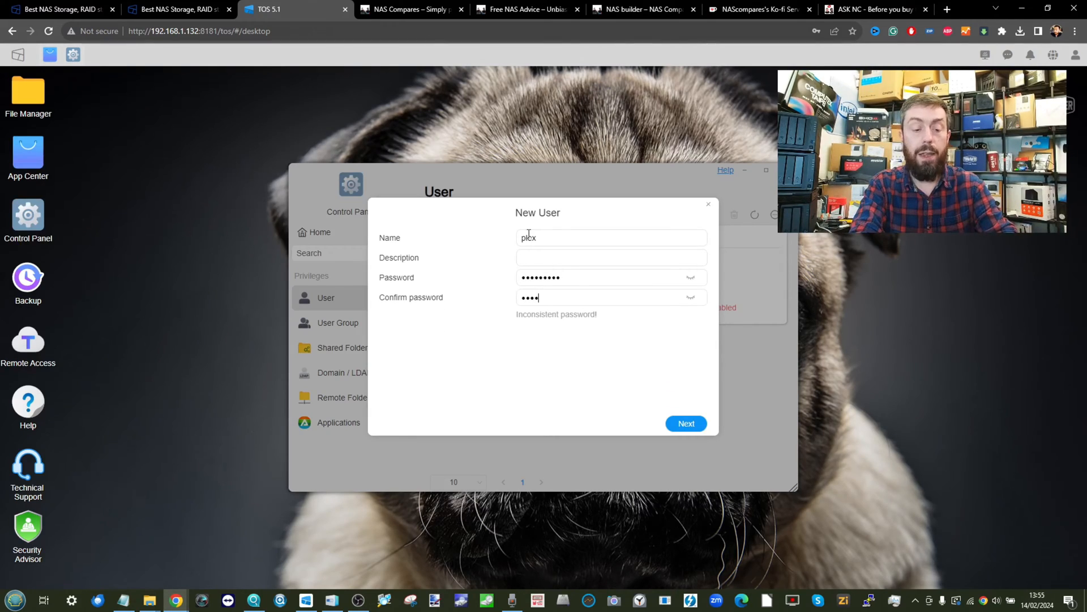
text(x)
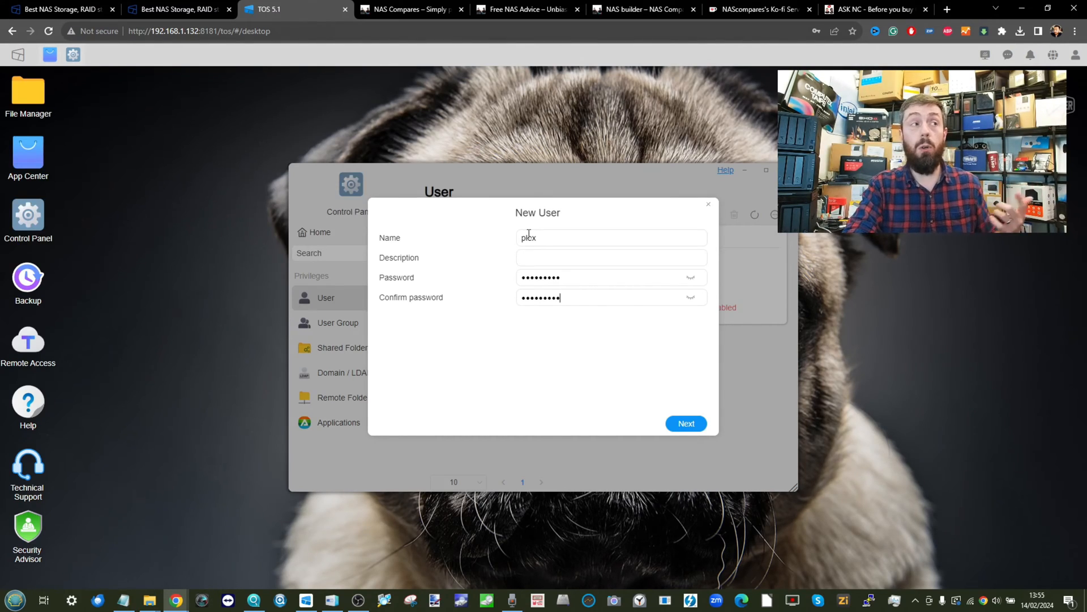
click(688, 424)
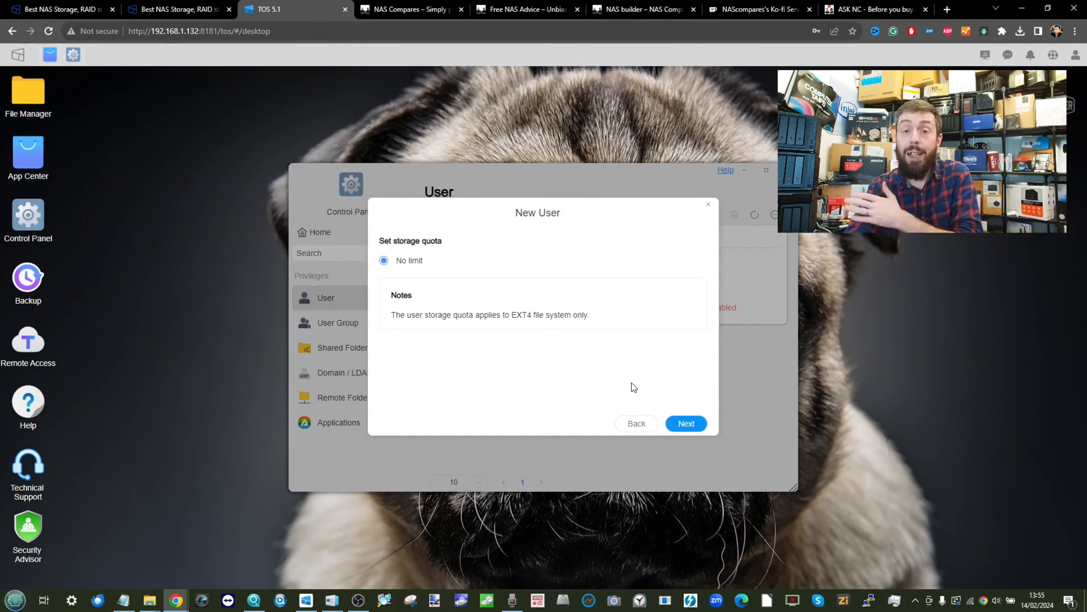
click(688, 425)
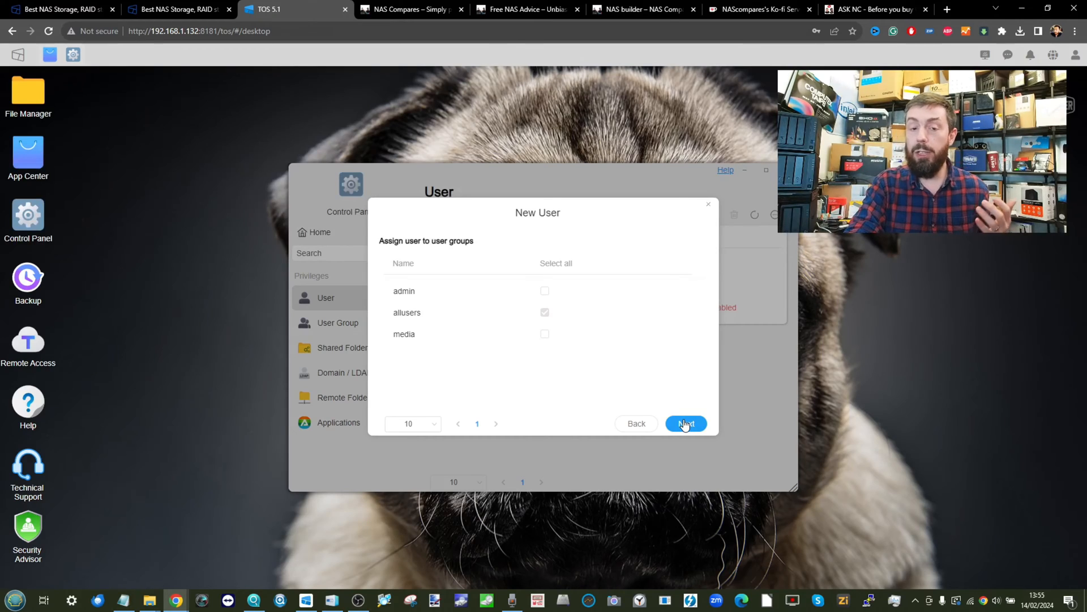
click(687, 425)
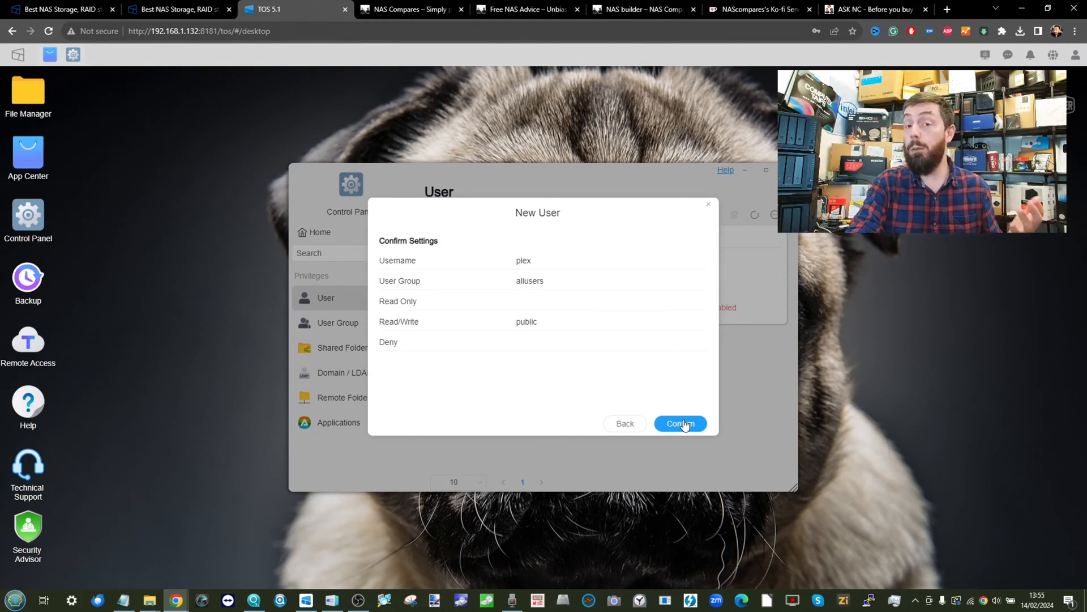
click(685, 424)
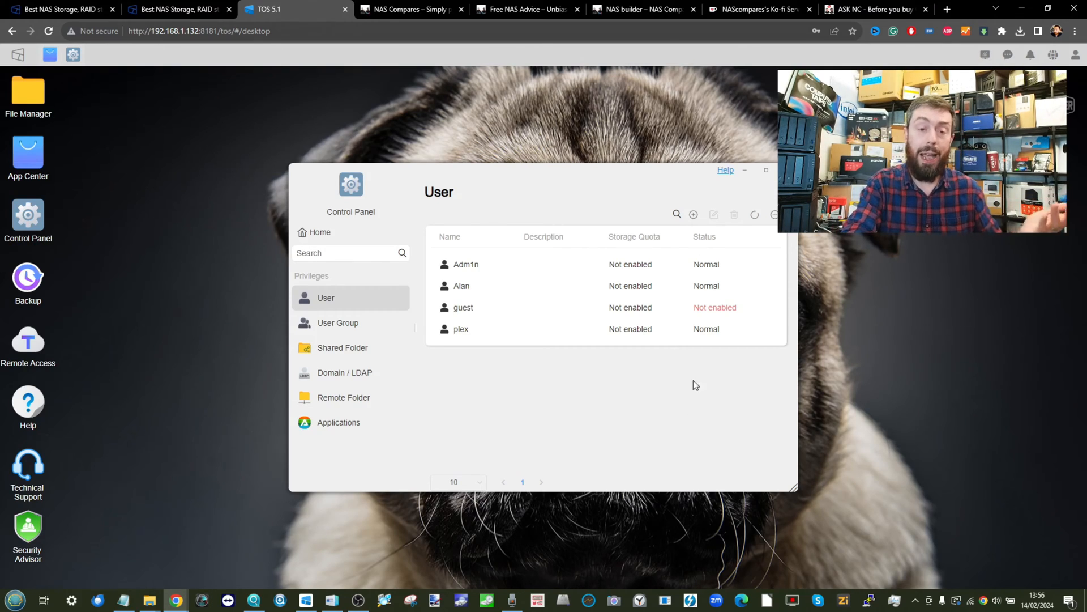
Start a new user group named Multimedia from the User Group list.
click(330, 326)
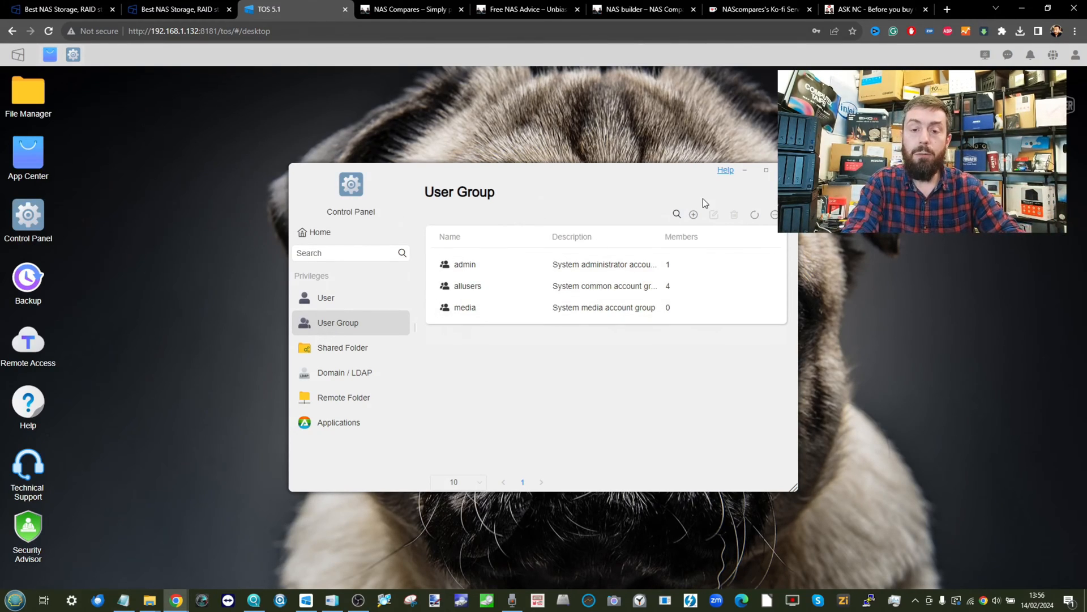
click(693, 214)
click(520, 238)
text(Multi)
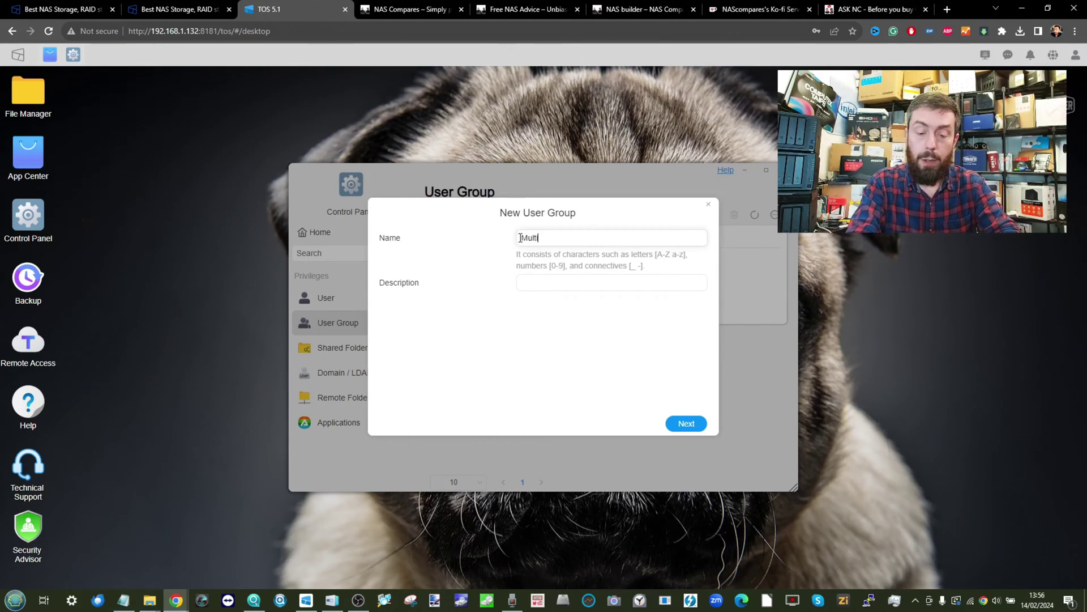
text(media)
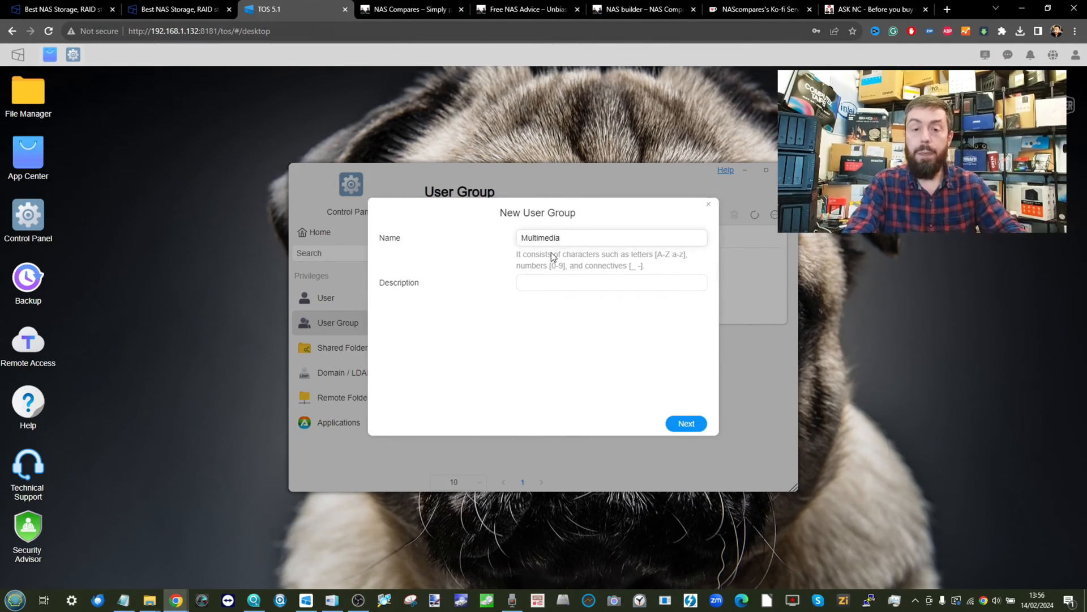
click(552, 283)
click(687, 423)
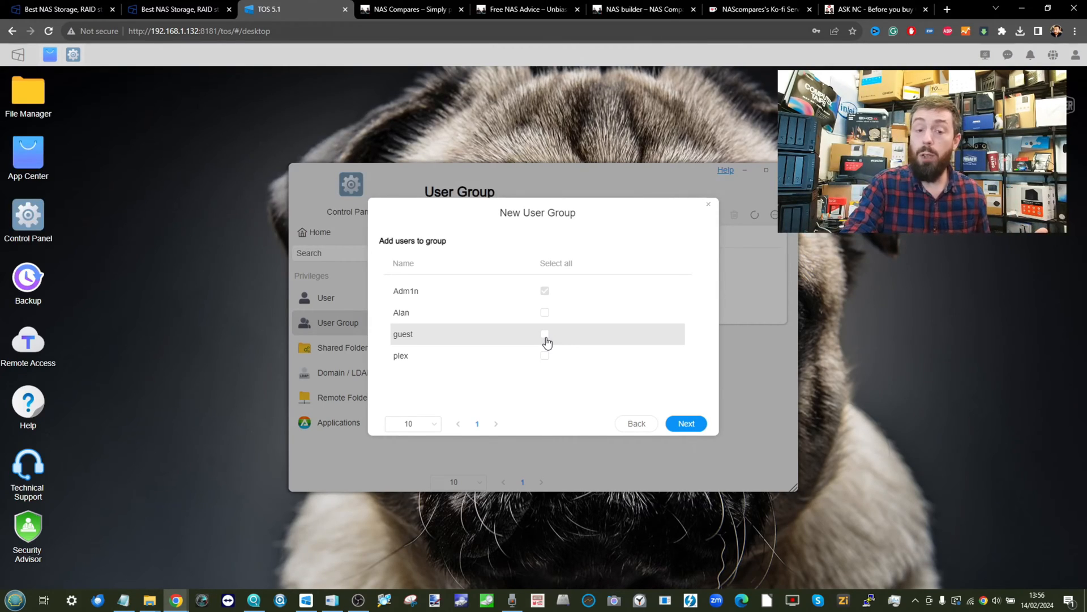
Add guest and plex as members of Multimedia and save the group.
click(545, 334)
click(545, 355)
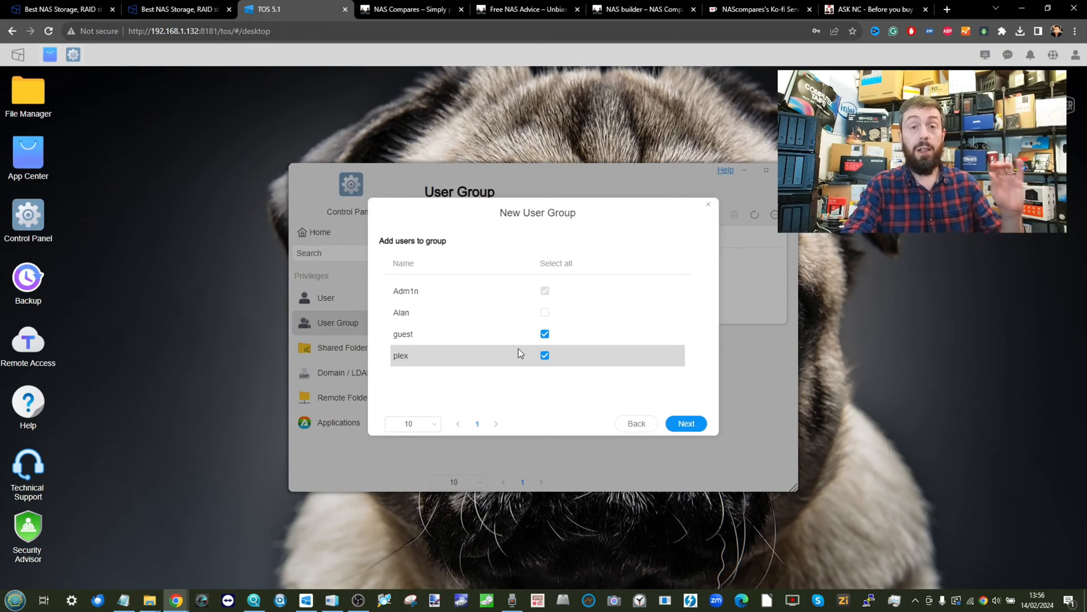
click(686, 423)
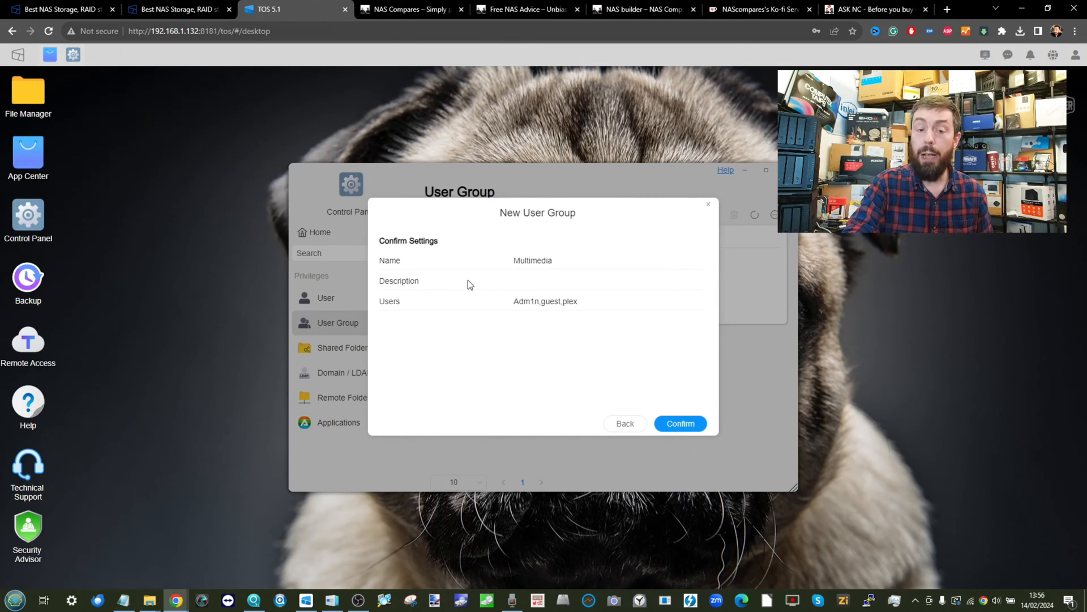
click(679, 423)
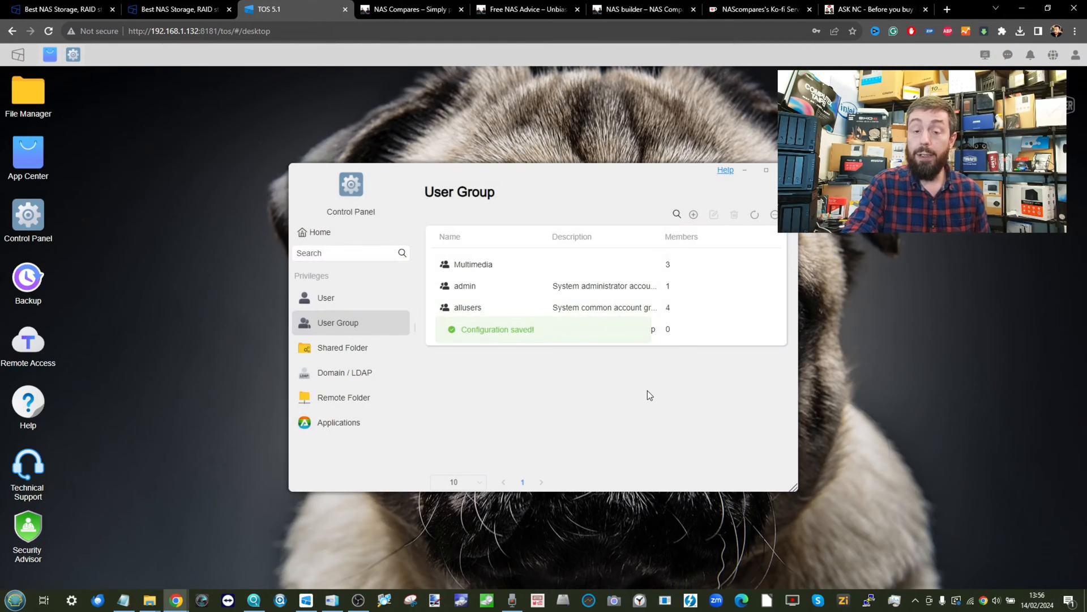
click(694, 215)
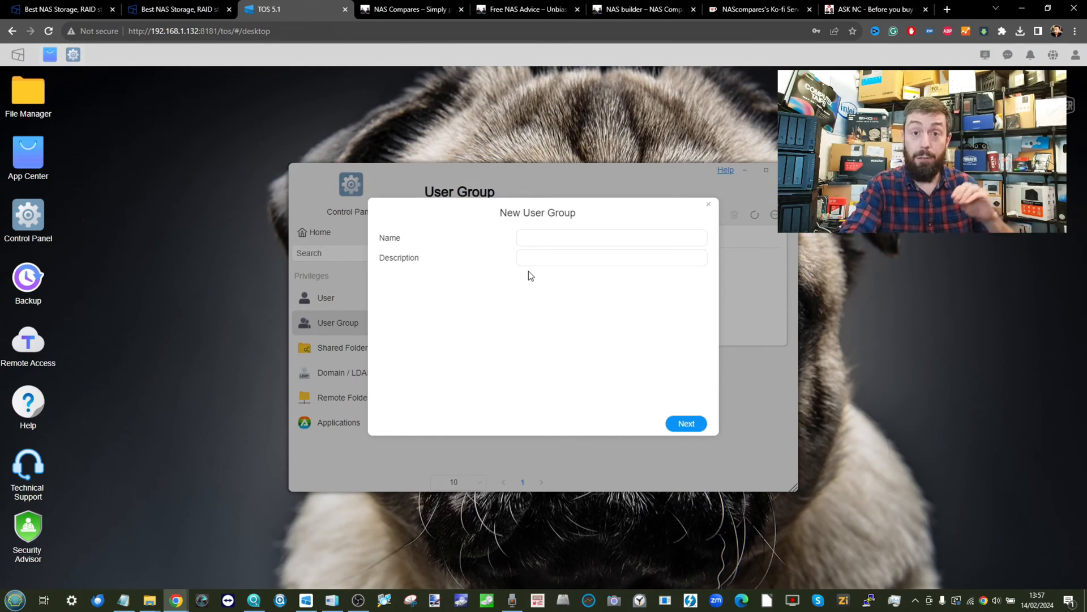
click(707, 204)
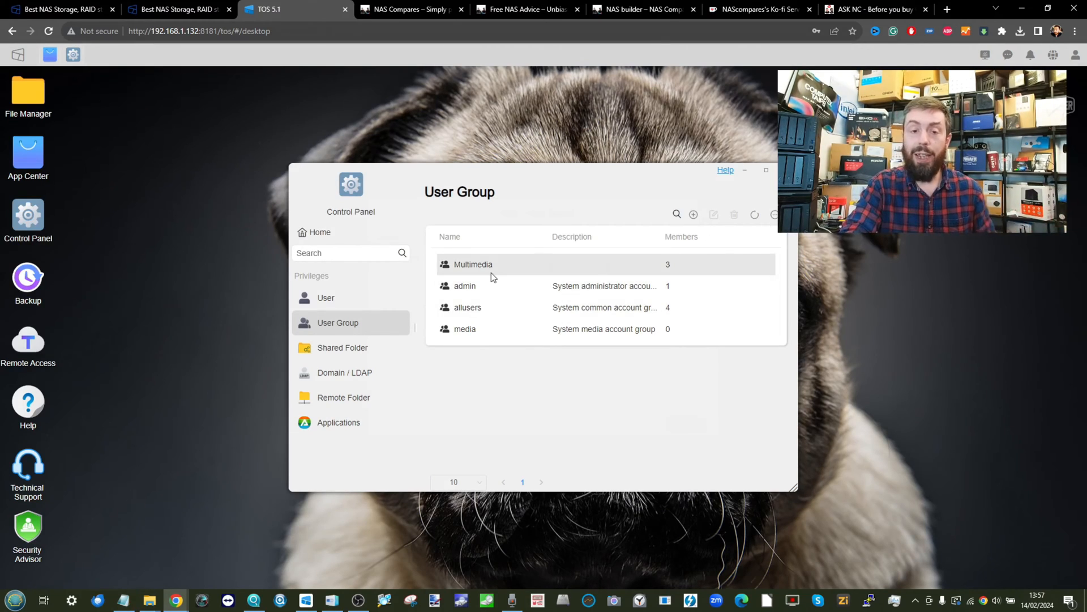
Begin a new shared folder from File Manager's New menu, with Volume 1 as location.
click(332, 351)
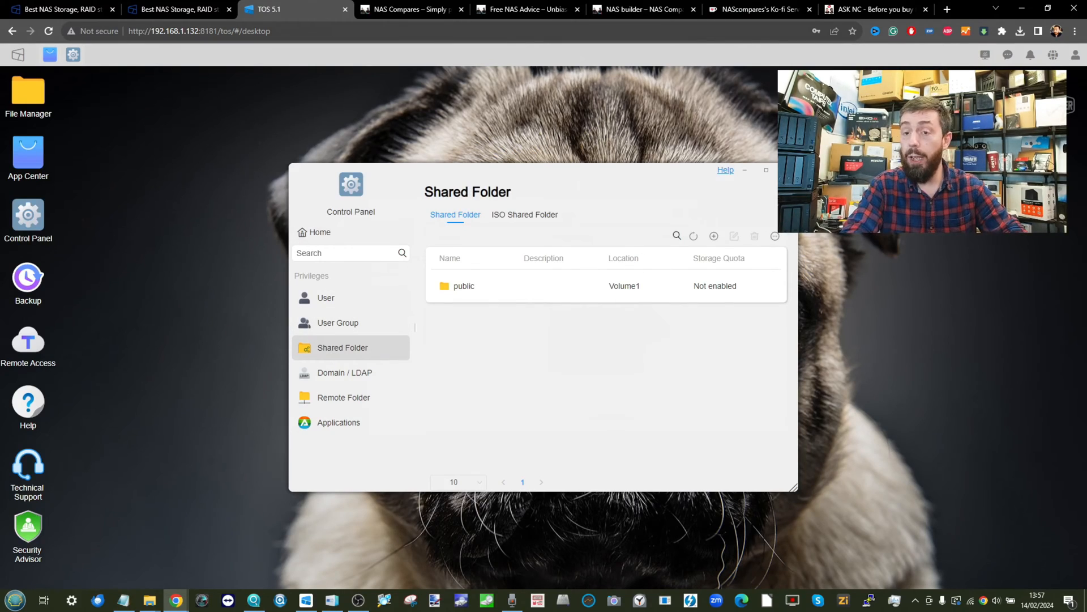
click(766, 170)
click(30, 96)
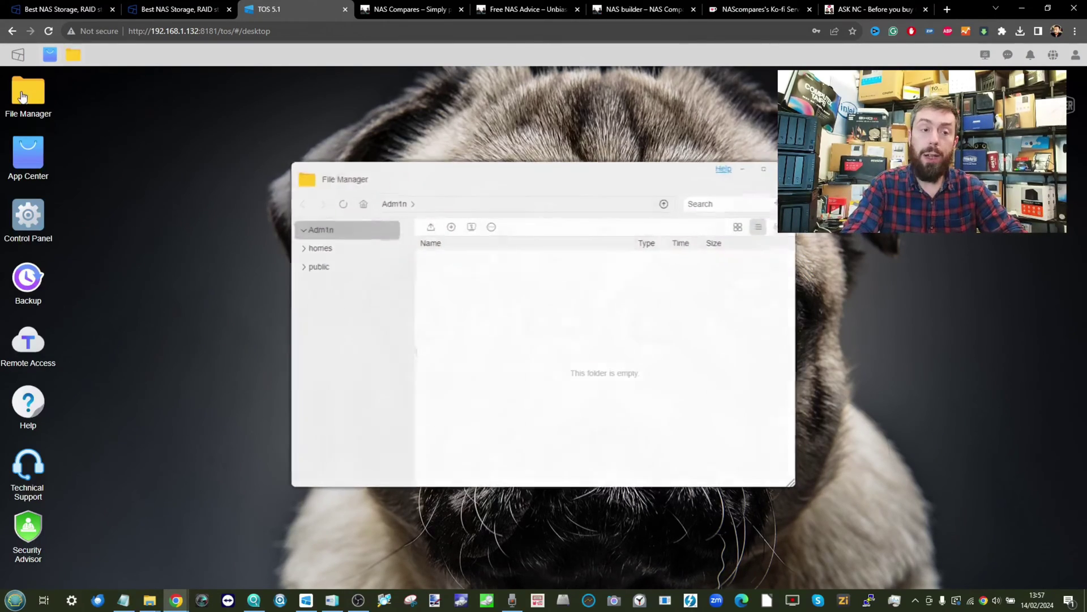
click(451, 231)
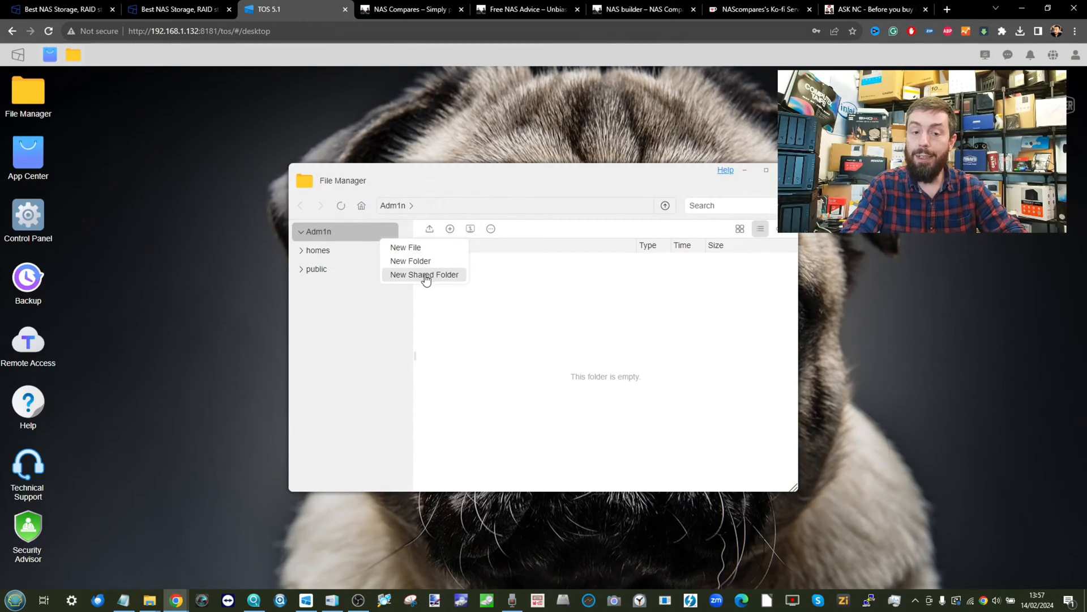
click(425, 274)
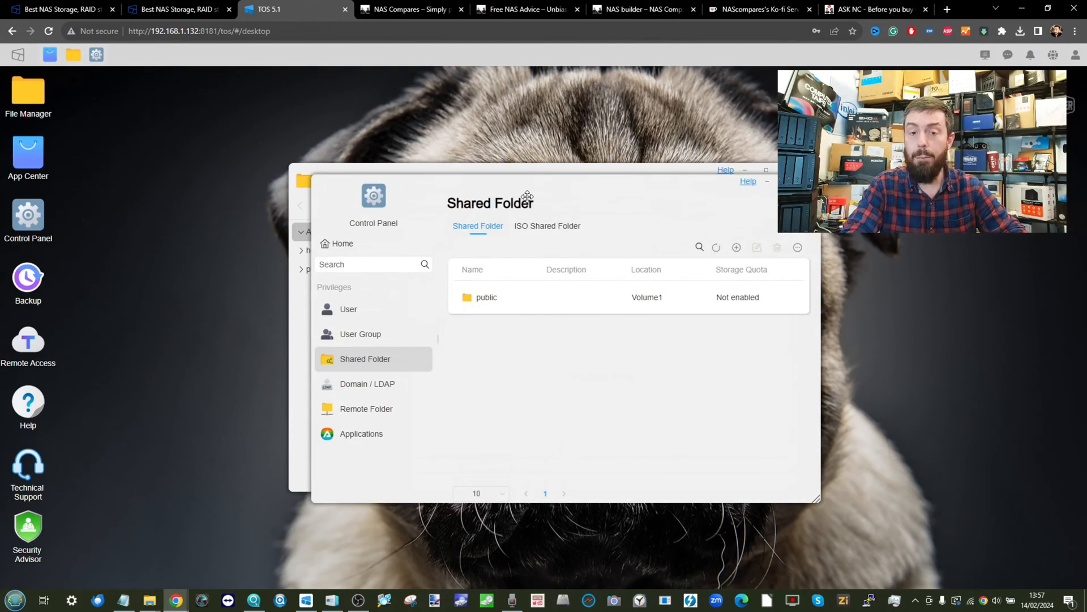
drag(527, 195, 389, 176)
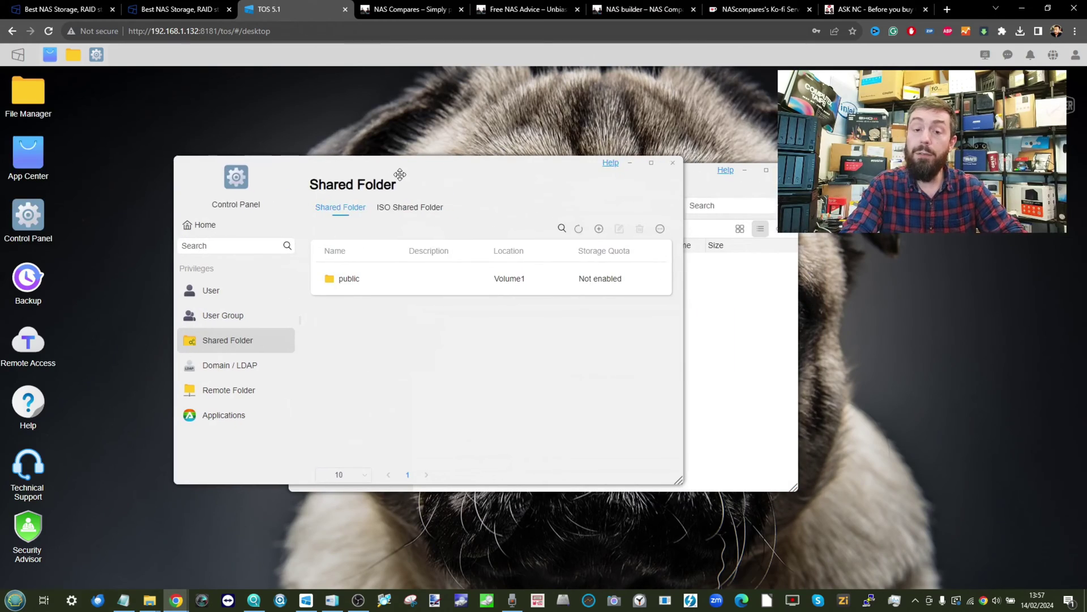
Name the shared folder Multimedia on Volume 1, keep encryption off and recycle bin on.
click(600, 231)
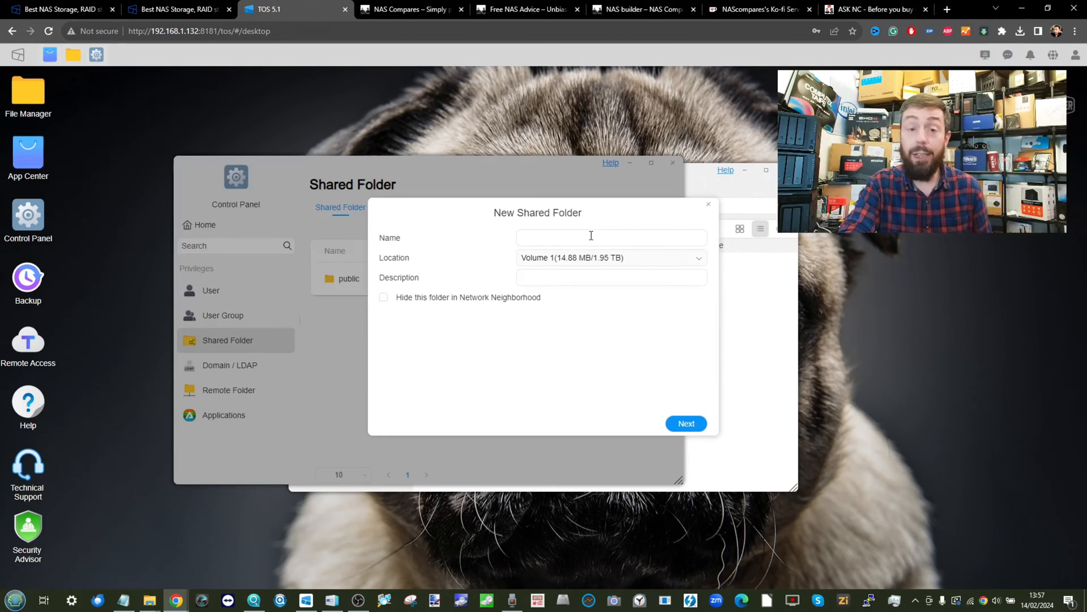
click(576, 238)
text(Mu)
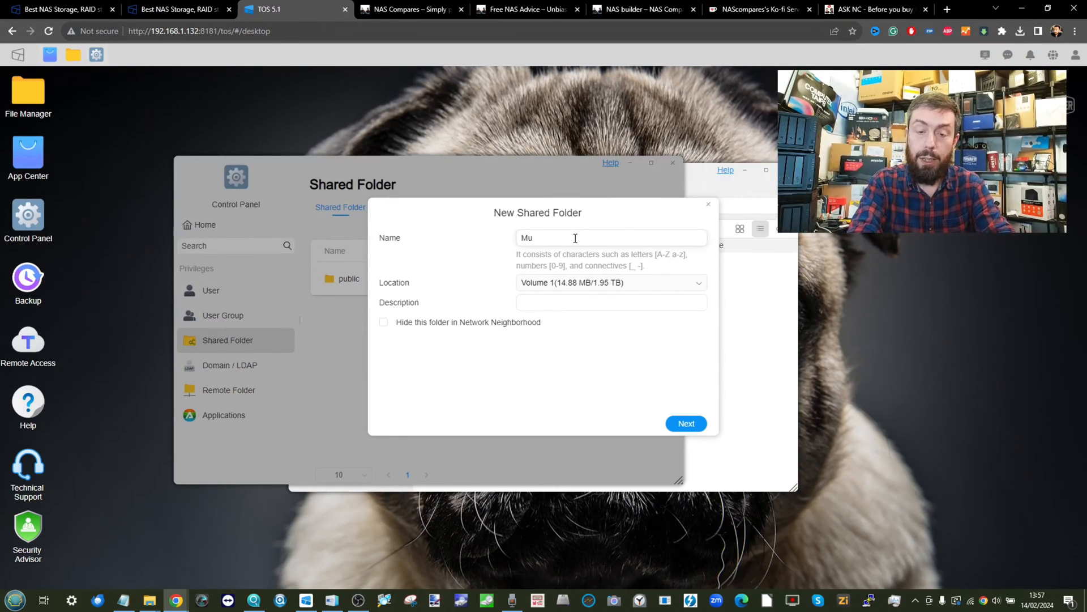
text(ltimedia)
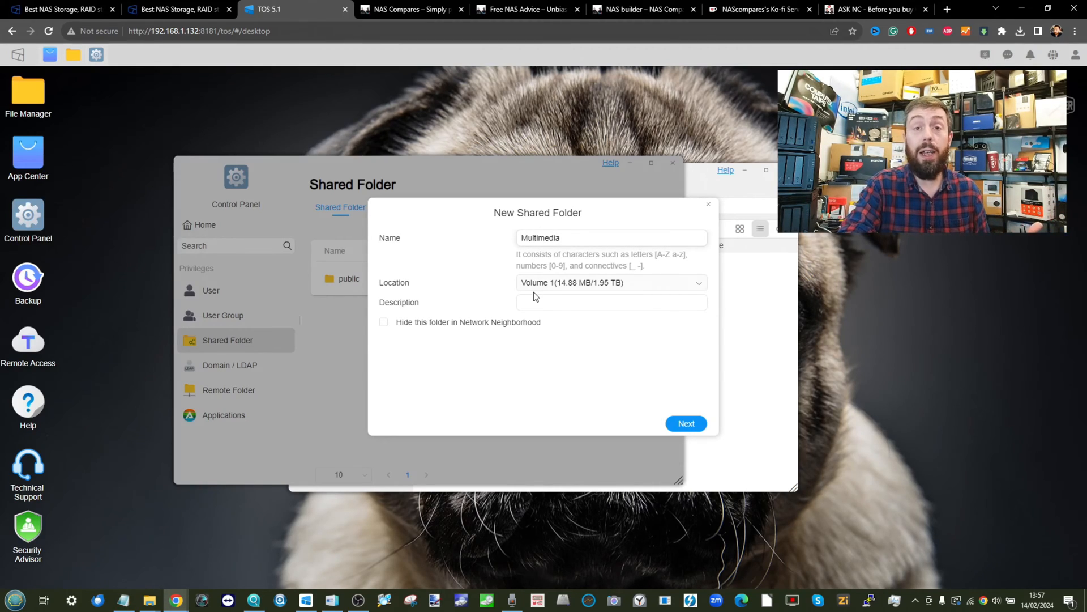
click(390, 323)
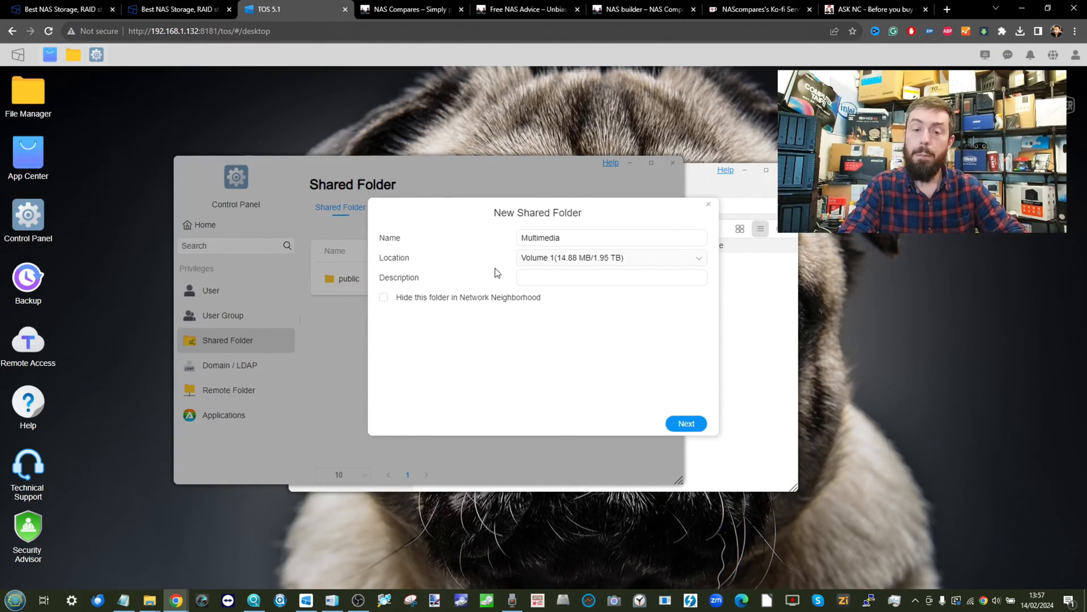
click(686, 423)
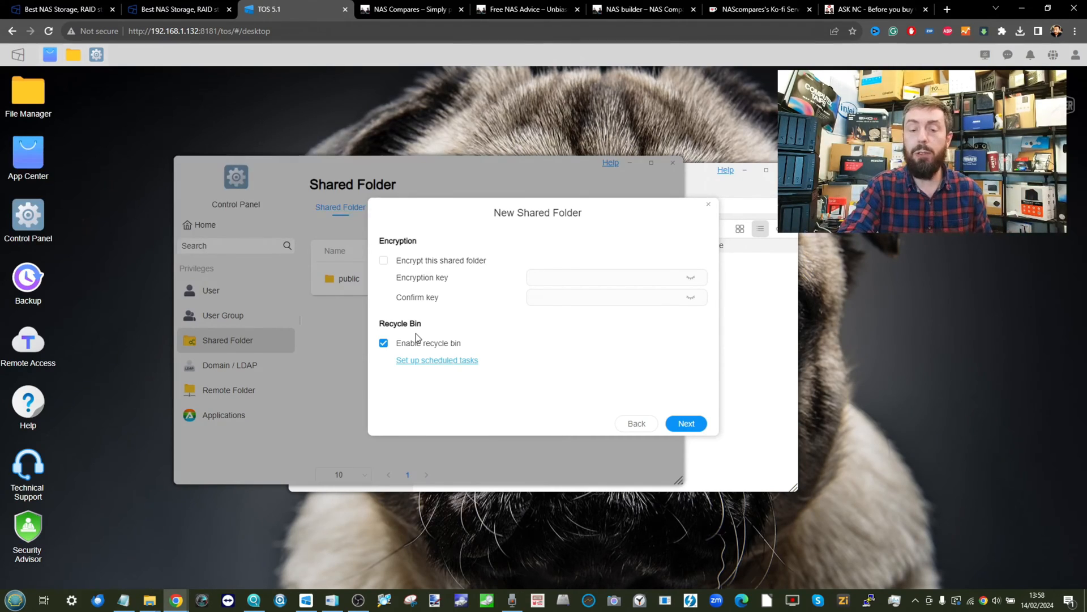
click(685, 423)
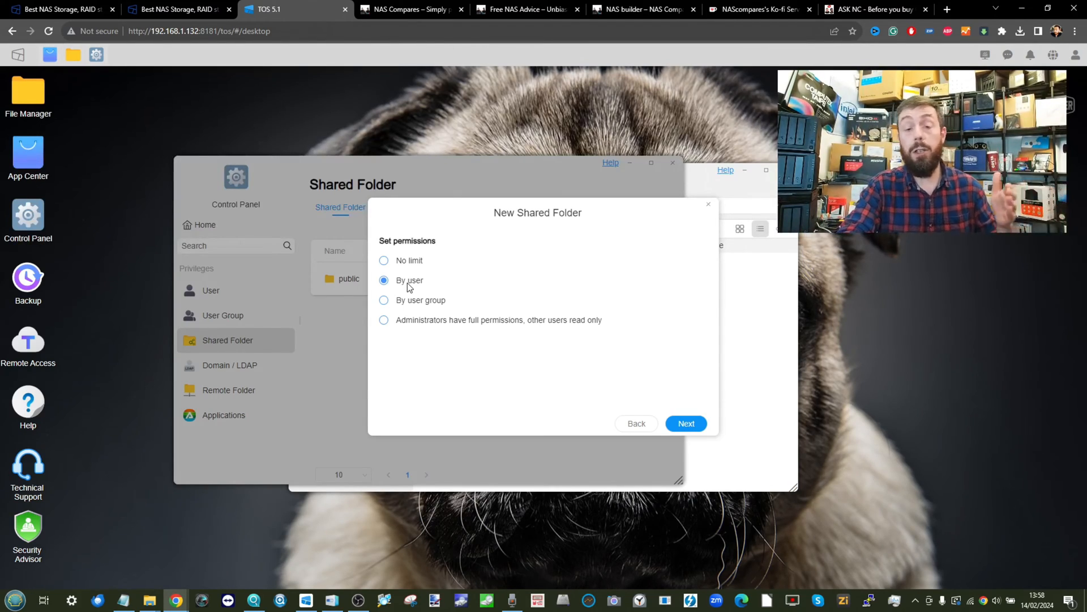
Set administrators full permissions and others read-only, skip quota, and create the Multimedia folder.
click(384, 300)
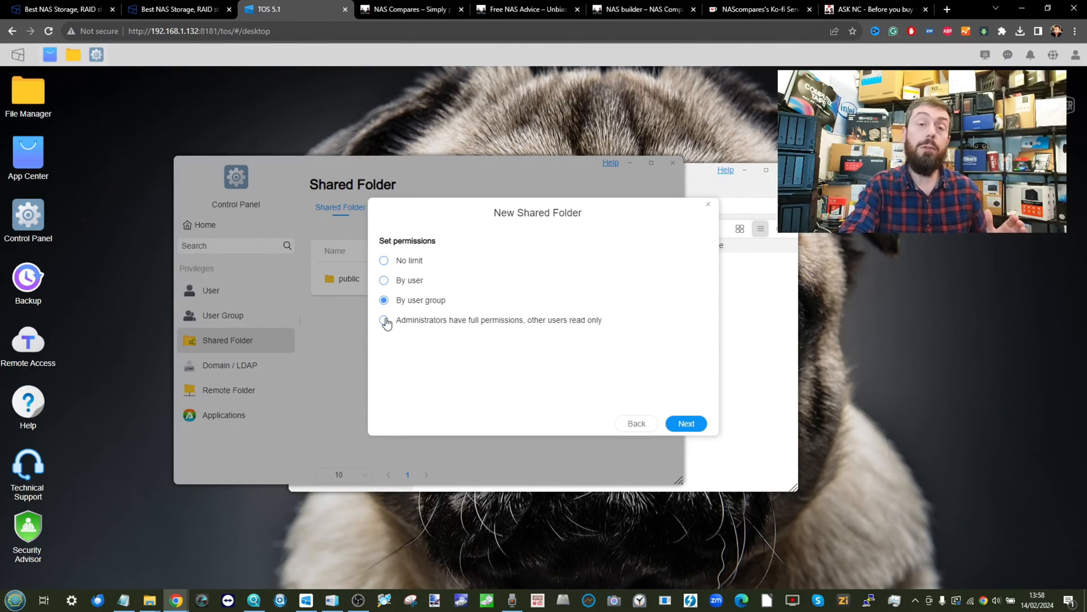
click(385, 320)
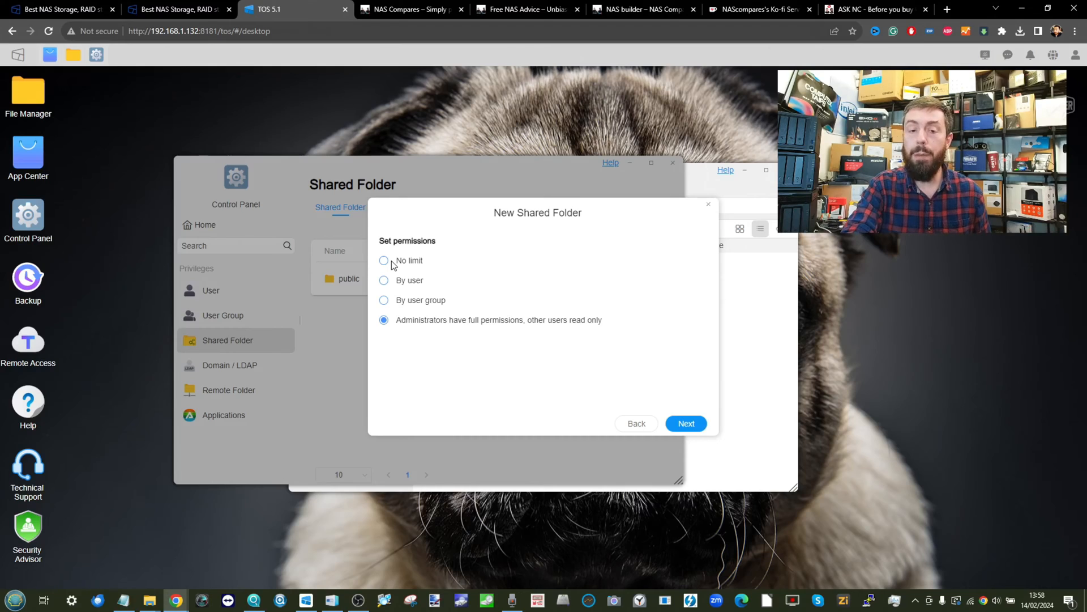
click(684, 424)
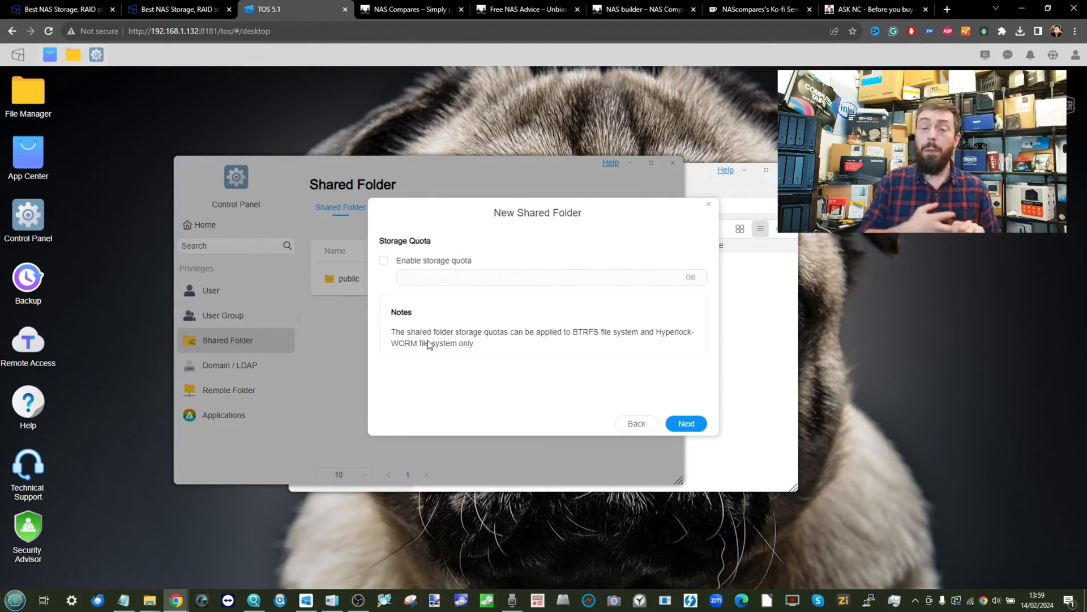
click(686, 423)
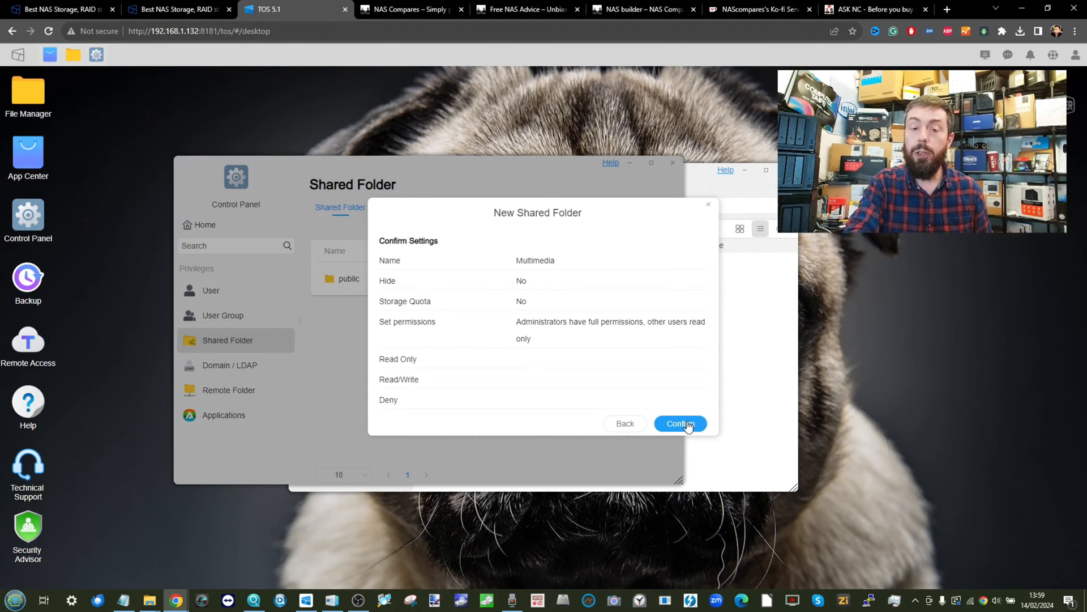
click(688, 425)
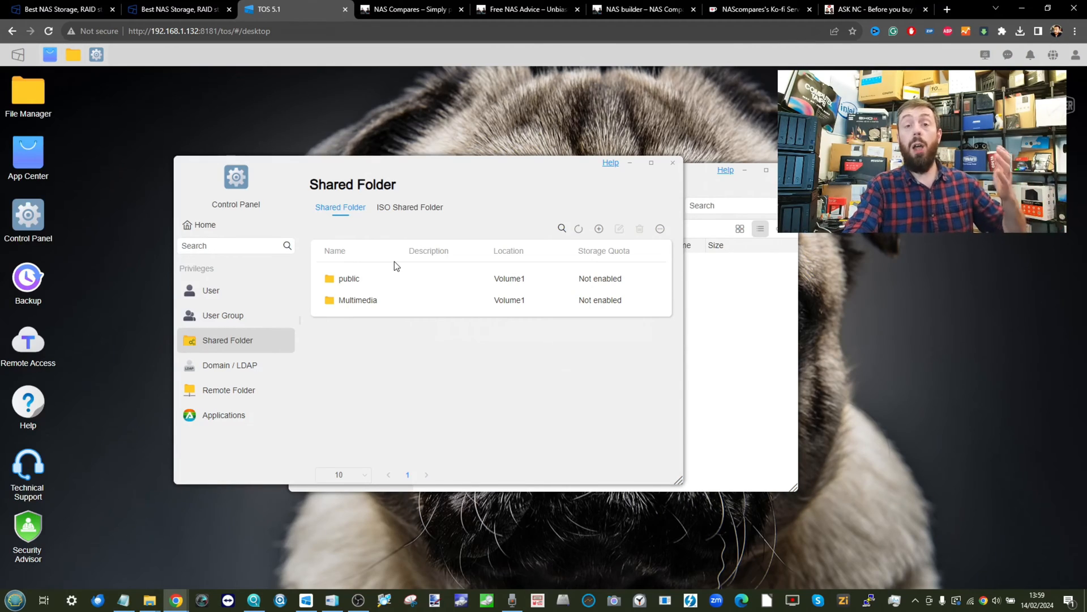
Drag the twelve SK Hynix Beetle X31 review images into the Multimedia folder.
click(39, 98)
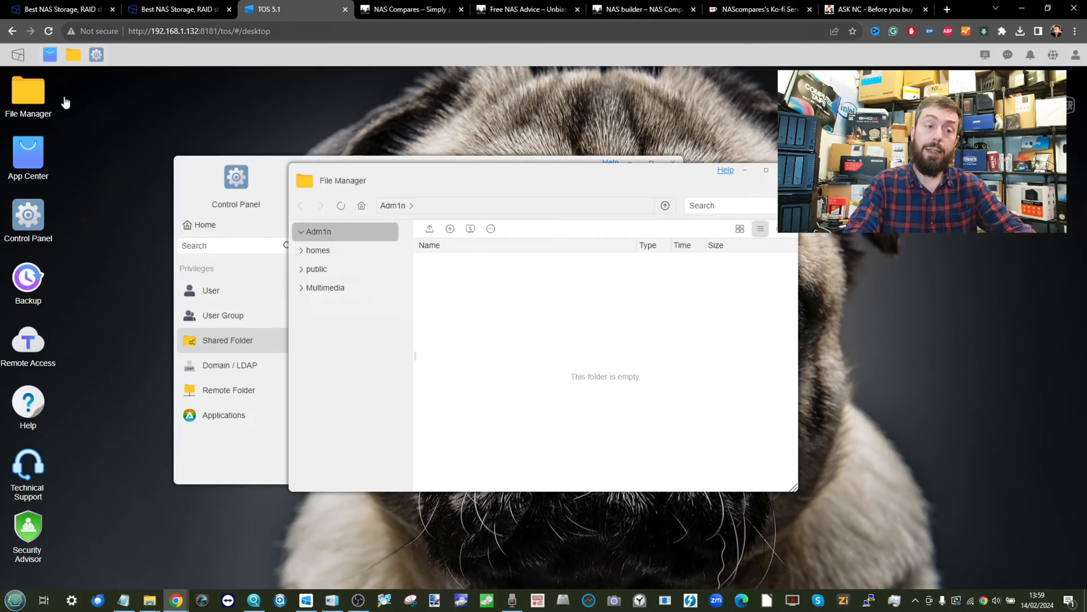
click(326, 287)
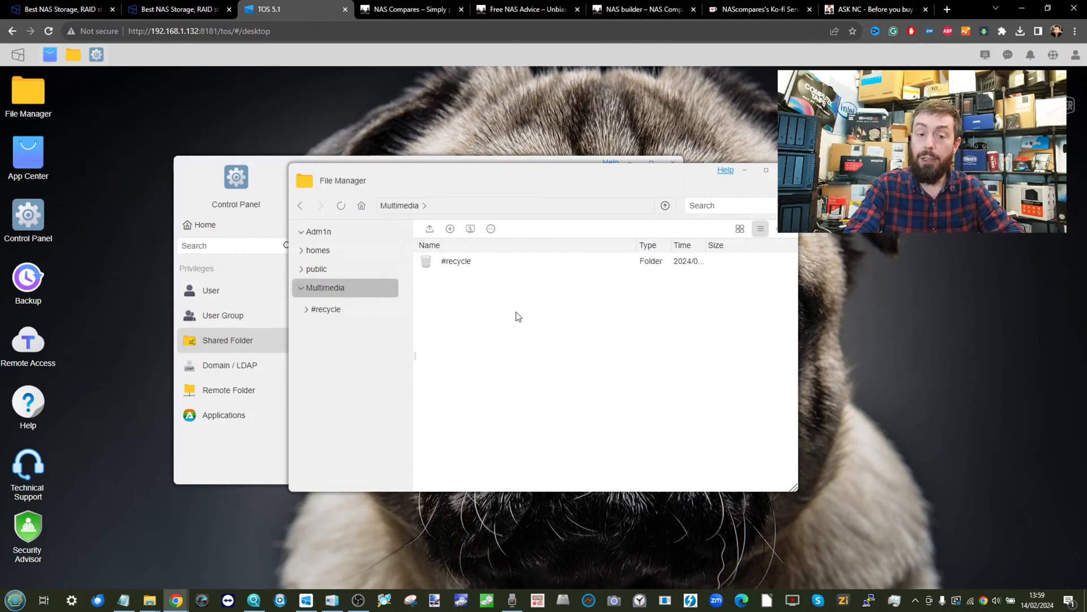
click(150, 600)
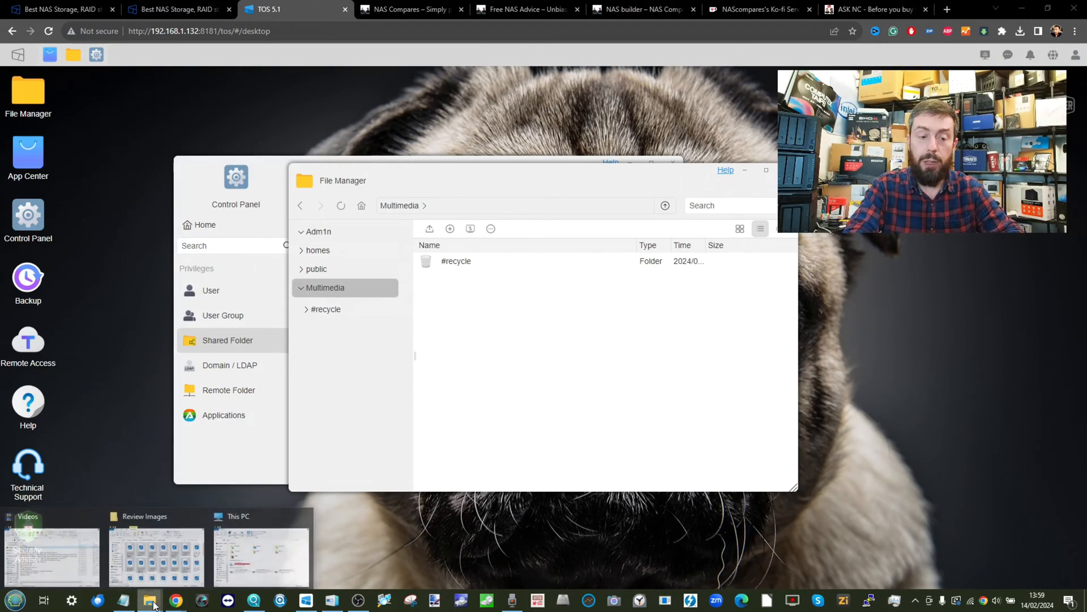
click(155, 553)
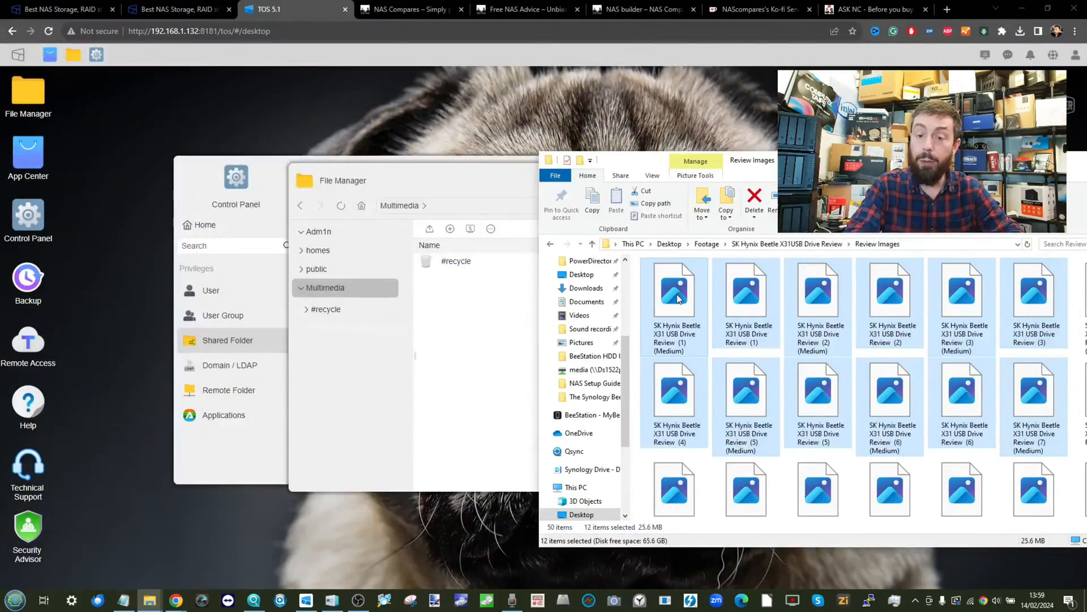
drag(678, 300, 452, 374)
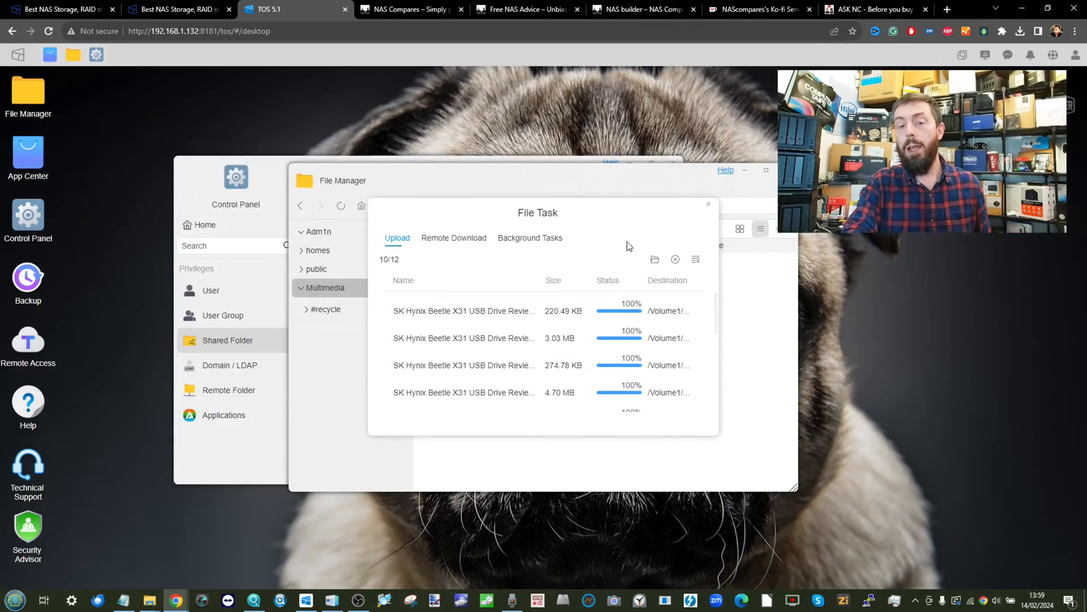
click(710, 207)
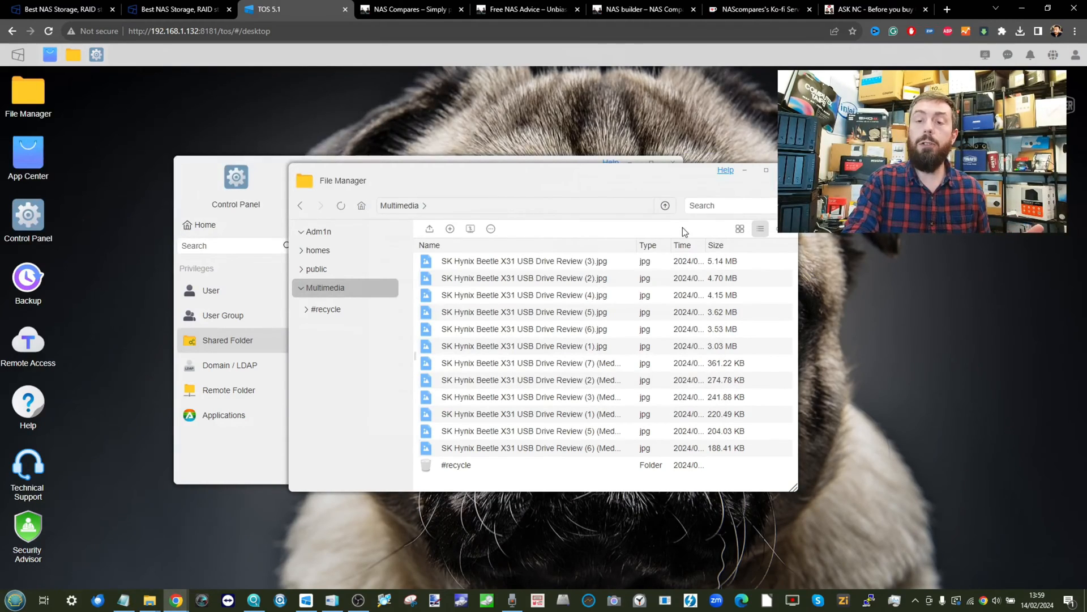
Upload the five BEESTASITON BACKUP RESTORE pngs into Multimedia via the Upload dialog.
click(429, 228)
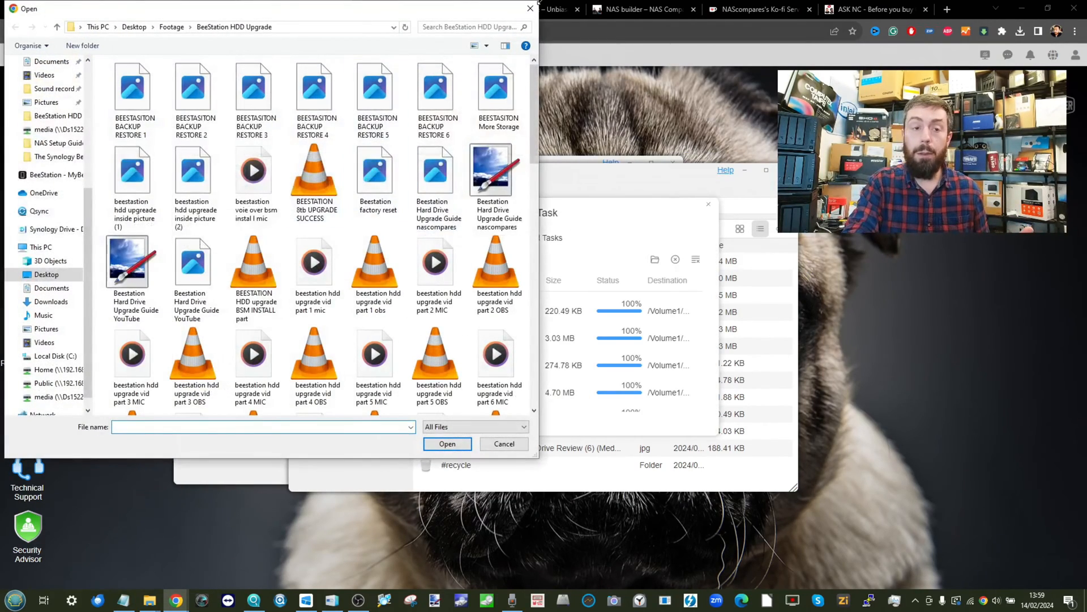
drag(101, 74, 395, 80)
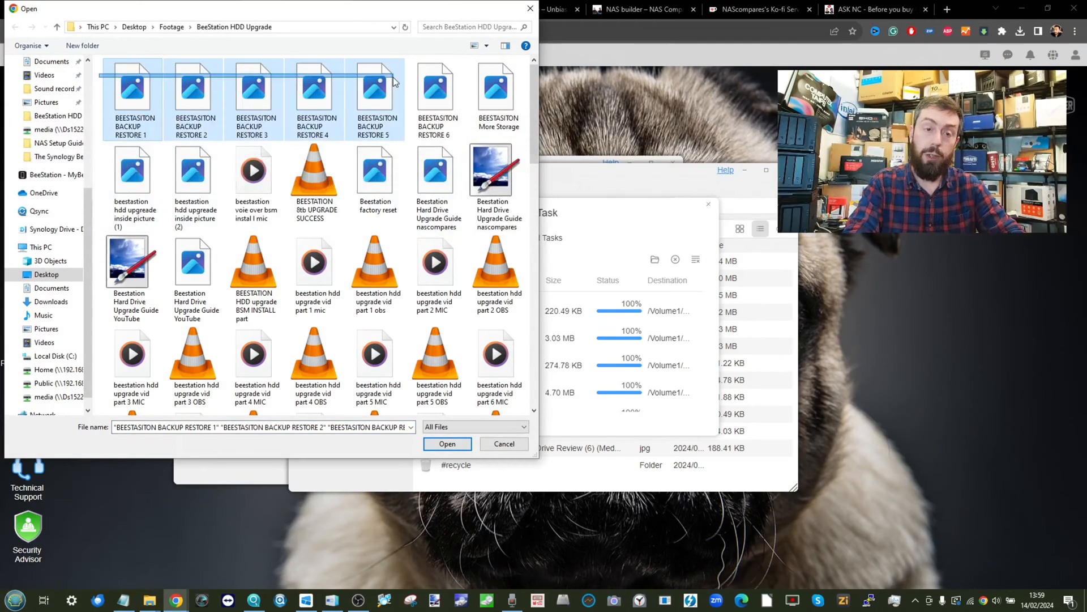
click(447, 444)
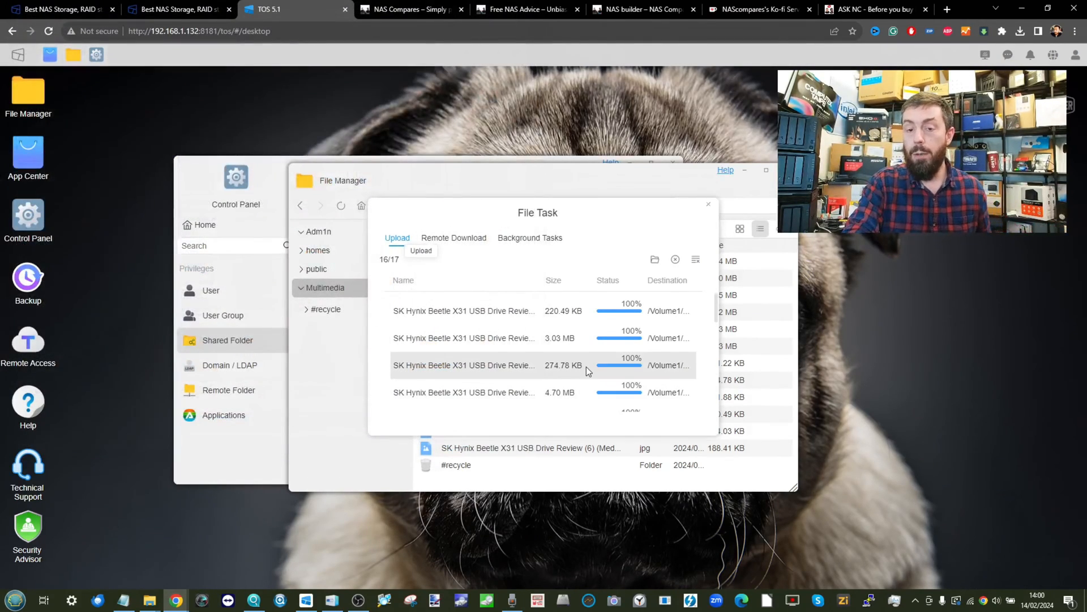
scroll(587, 366, down, 3)
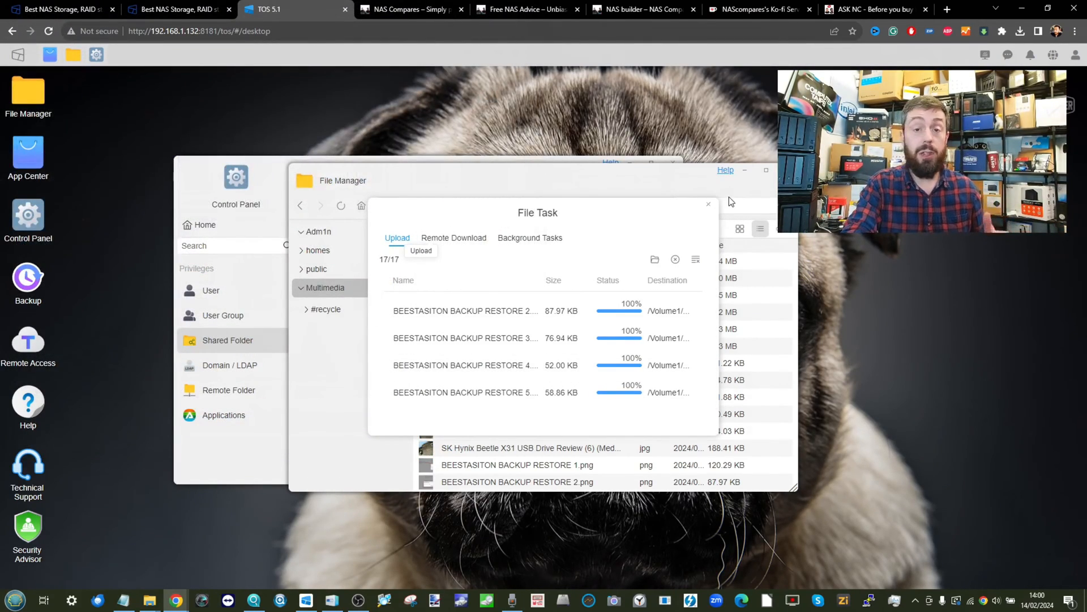
click(709, 205)
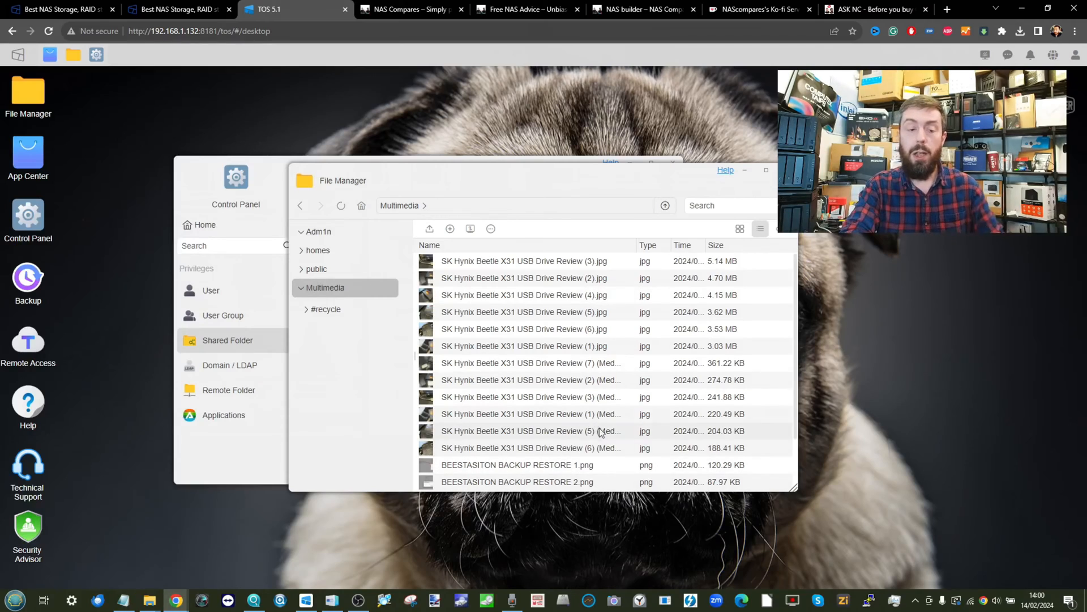
Review This PC, selecting the local disk and the three mapped NAS network drives.
click(149, 600)
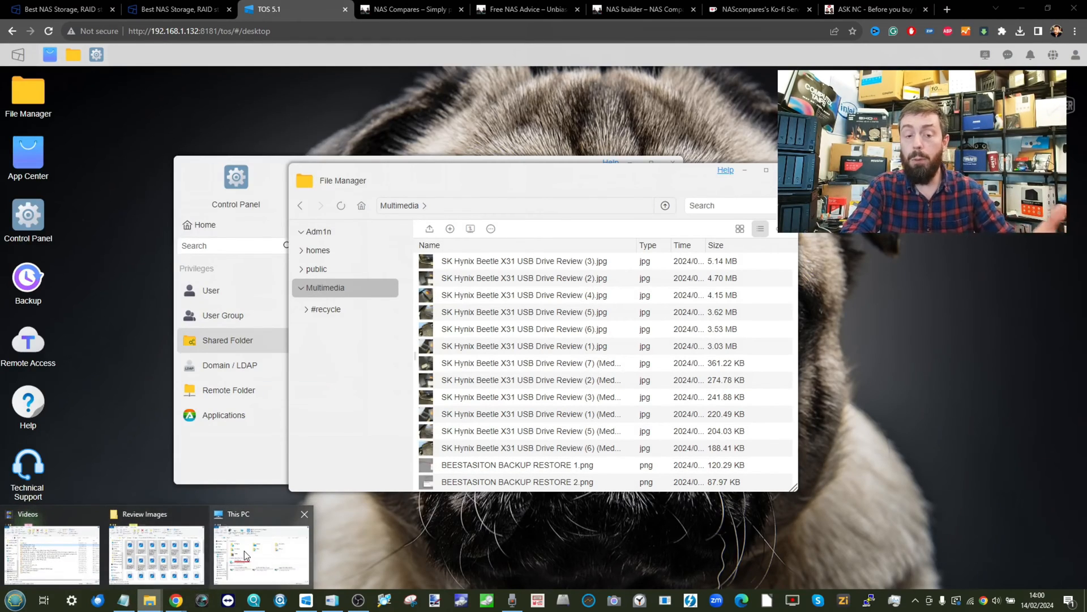
click(148, 543)
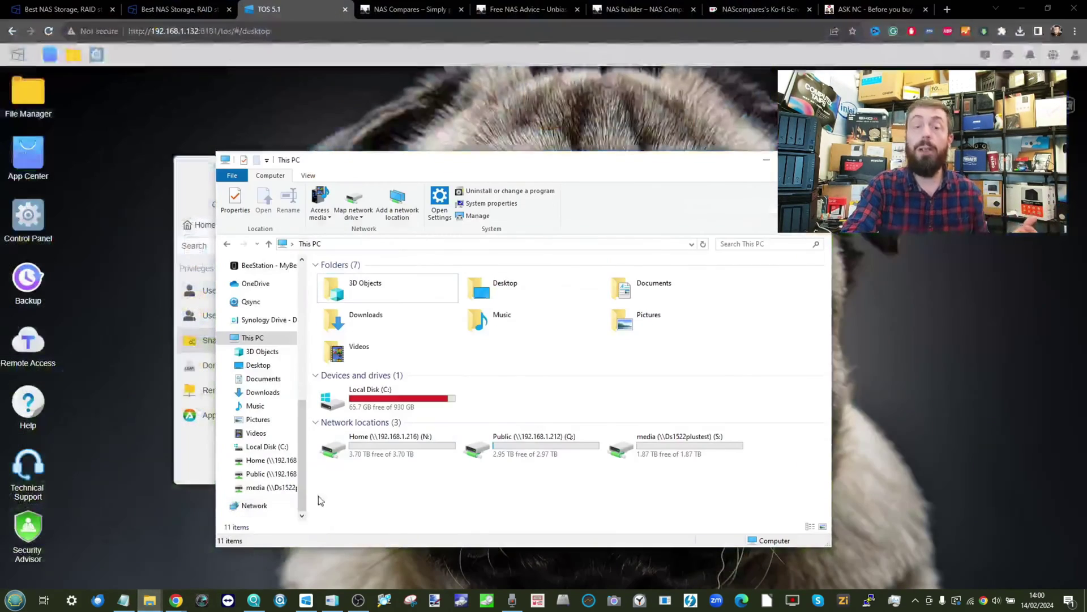
click(405, 397)
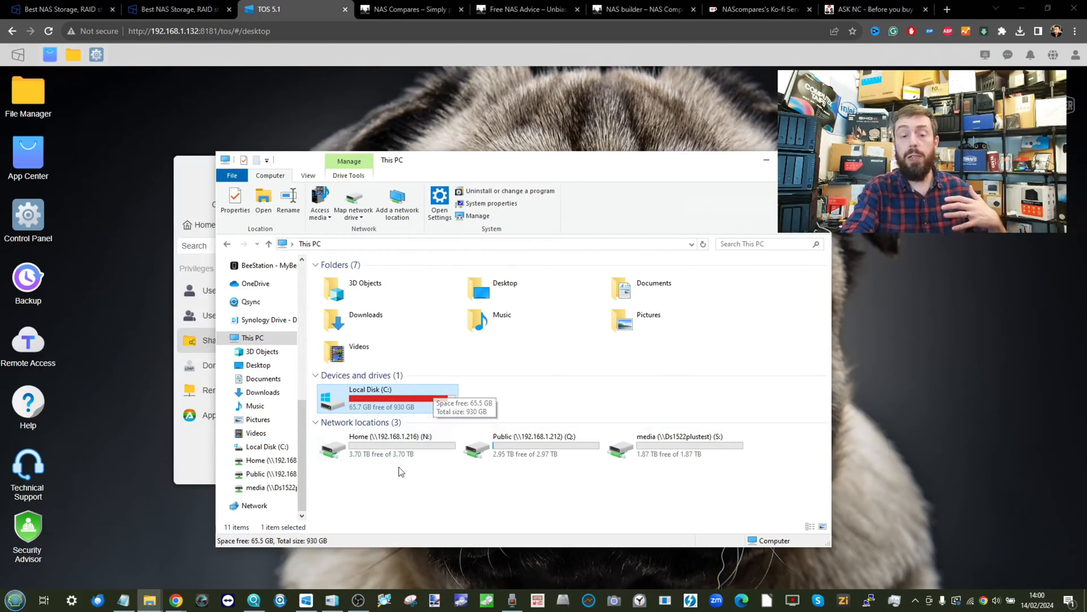
drag(394, 478, 643, 442)
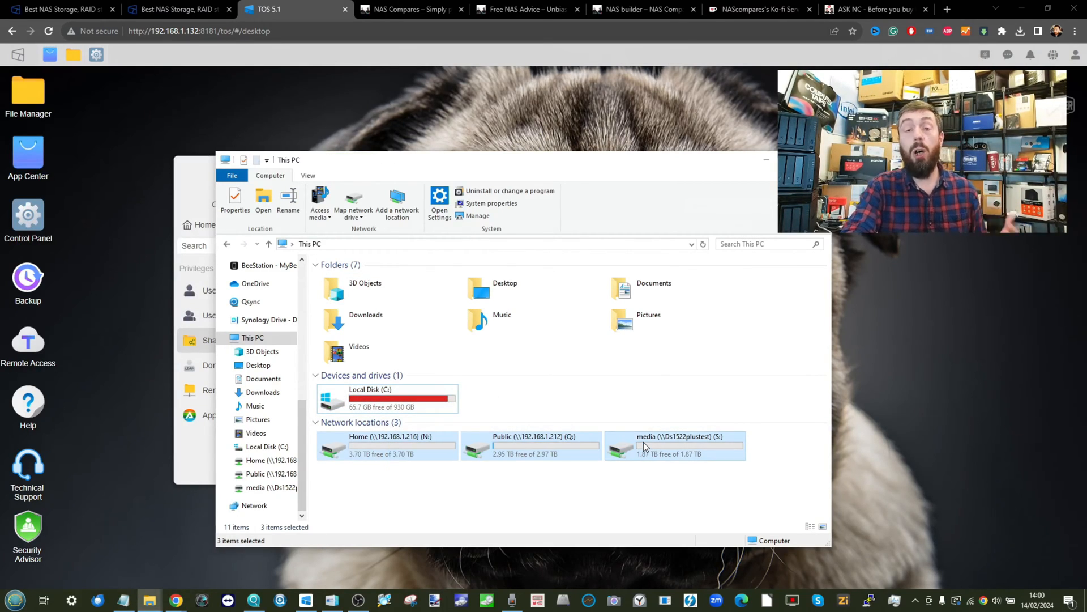
click(581, 483)
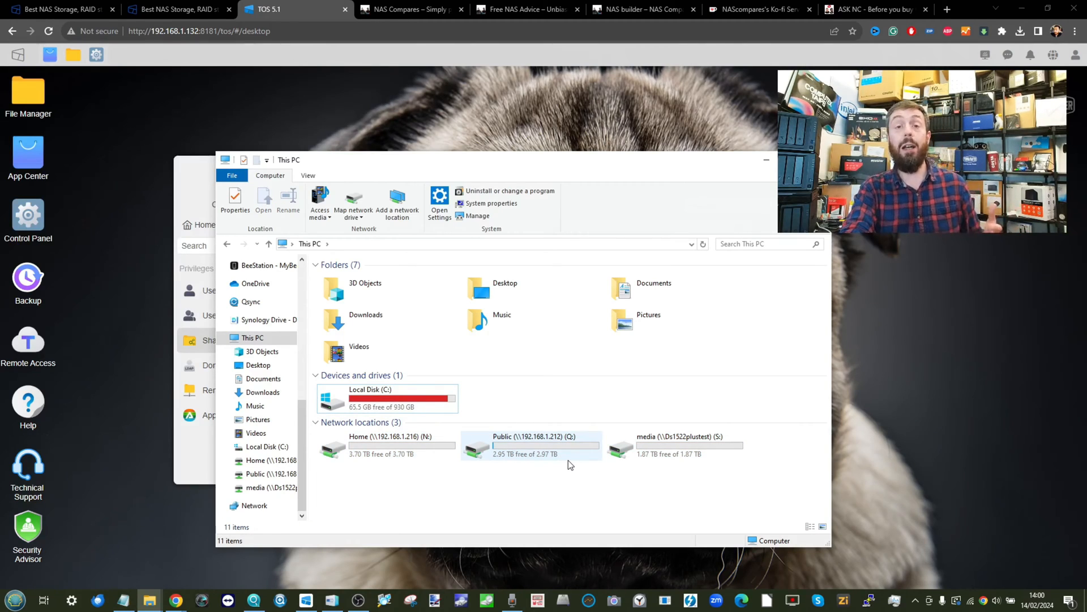
Close the This PC window and the TOS File Manager.
click(765, 160)
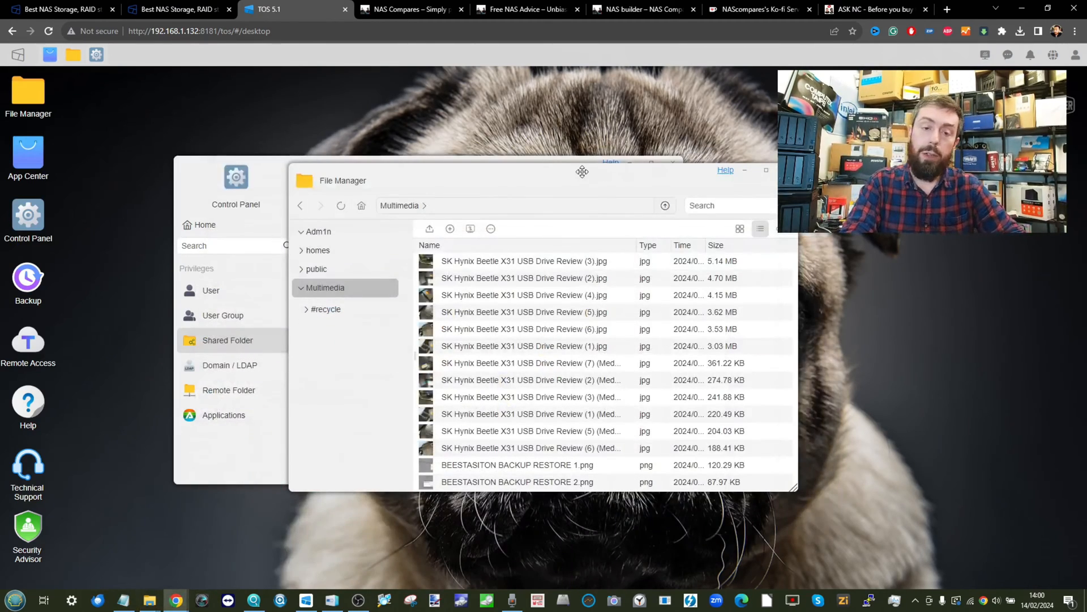
click(765, 170)
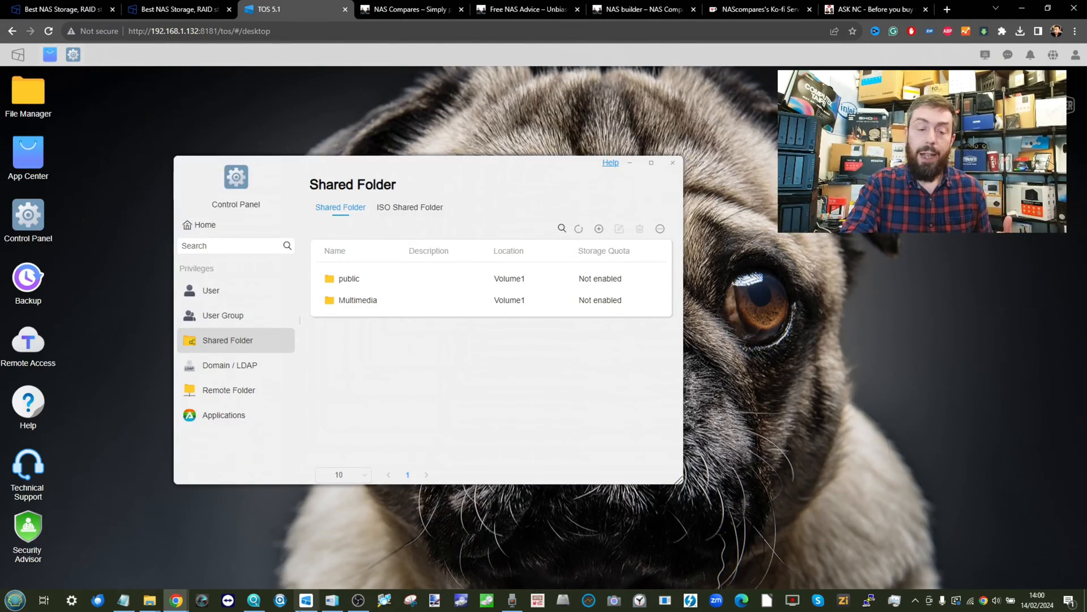
Launch TNAS PC and open the discovered F4-424 Pro's shares in Explorer via Access File.
click(306, 601)
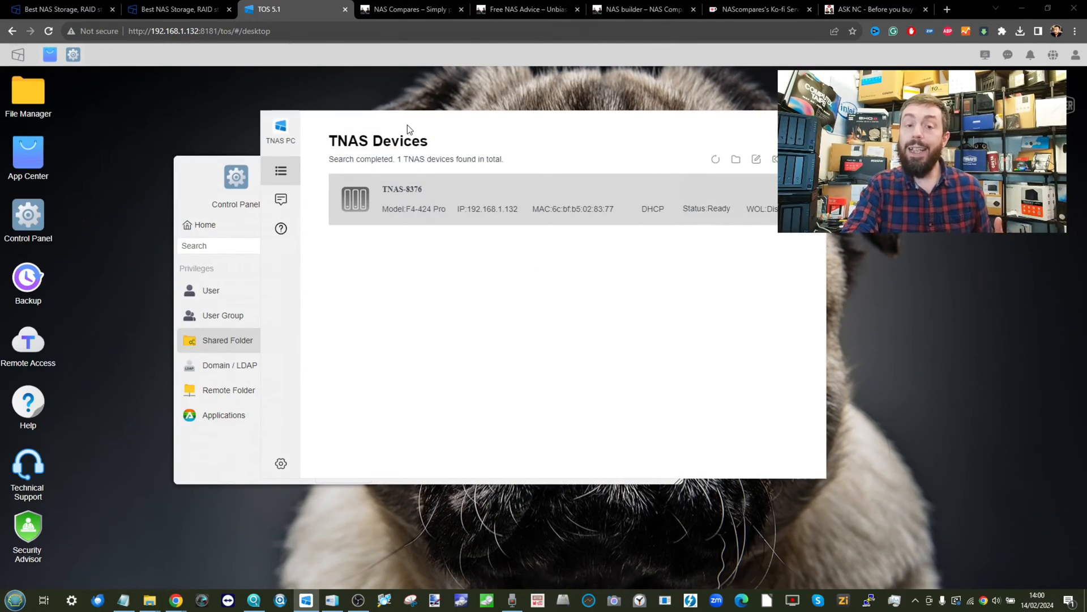
drag(407, 125, 330, 191)
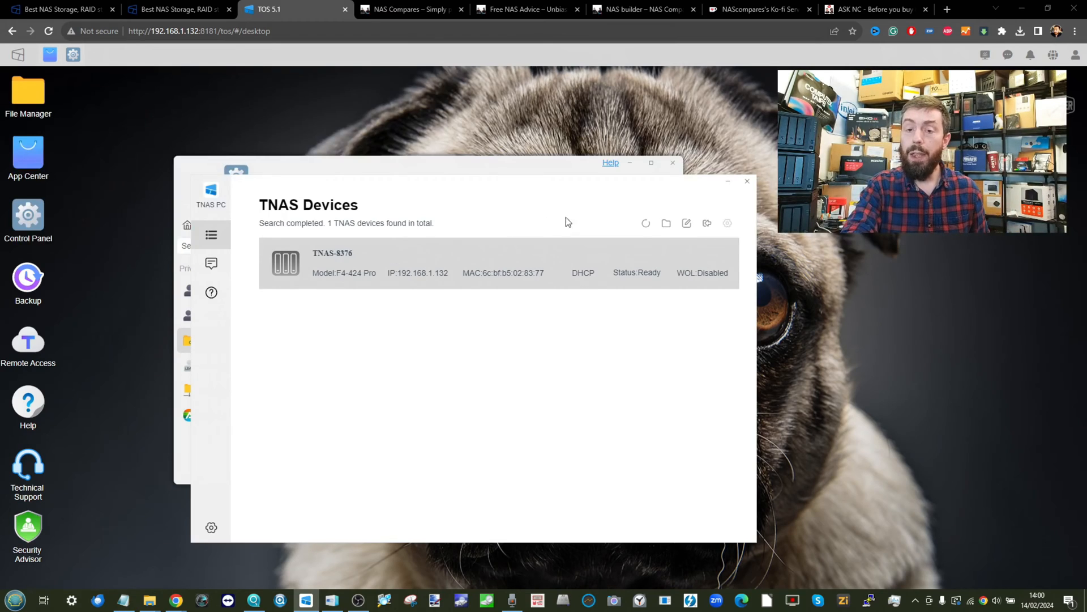
click(668, 226)
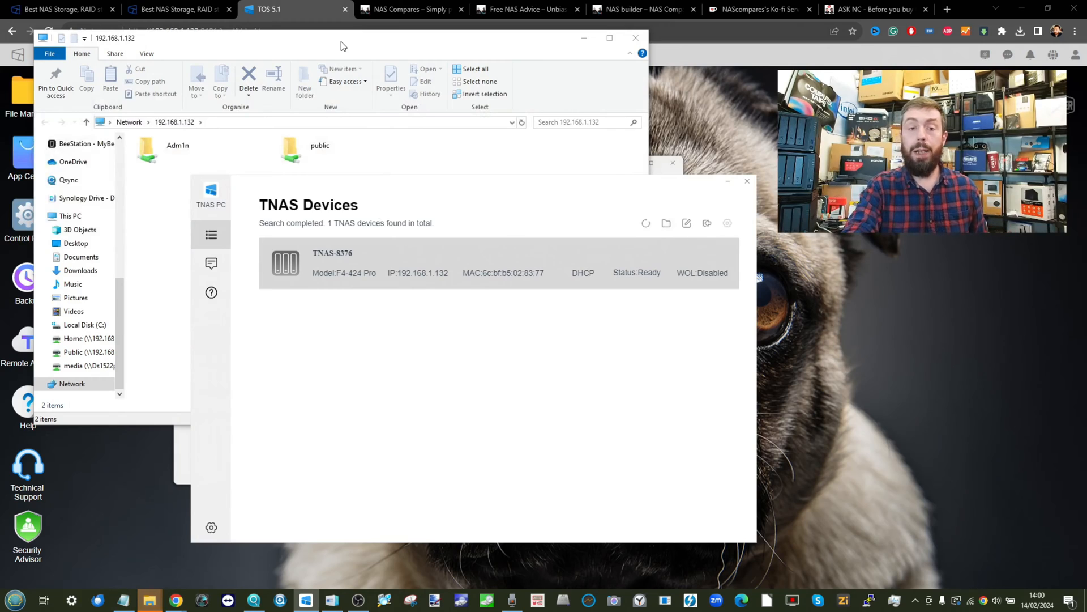
drag(340, 41, 395, 81)
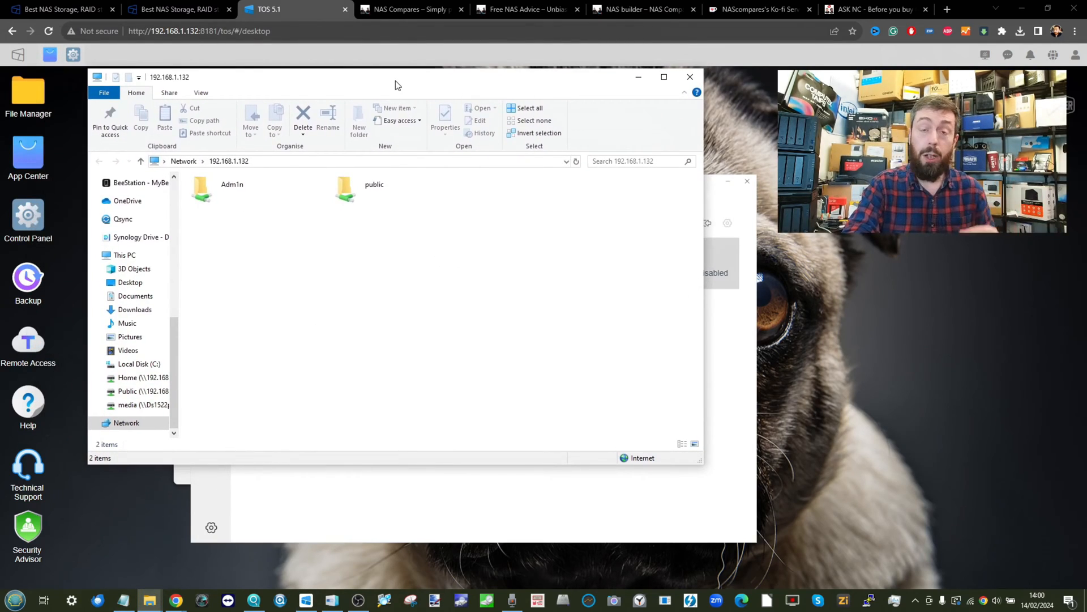
Browse the public and empty Adm1n shares, return to the share list and close Explorer.
drag(222, 231, 413, 179)
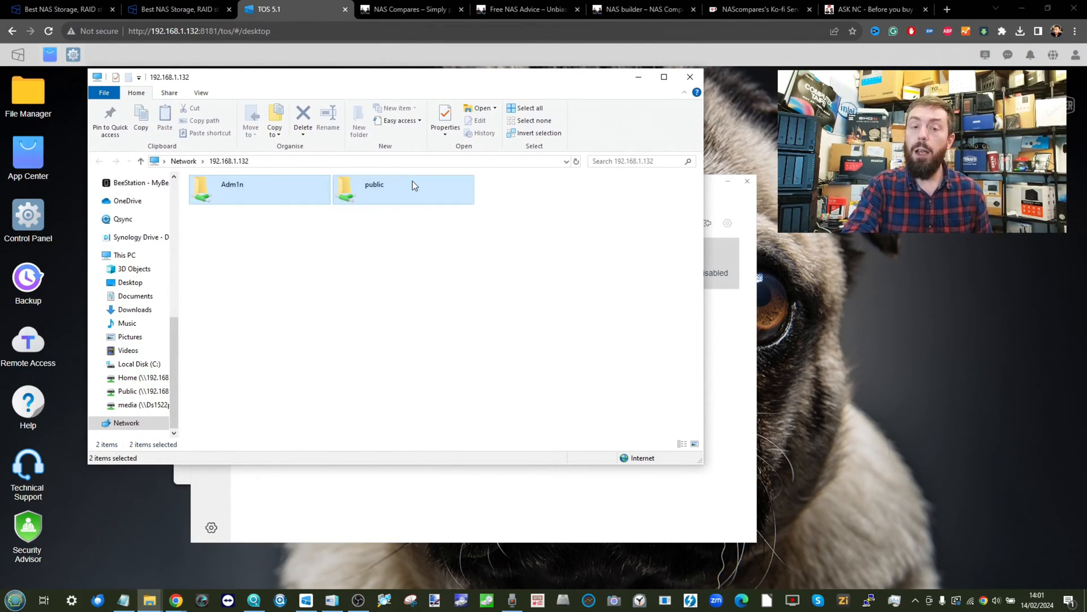
double_click(383, 186)
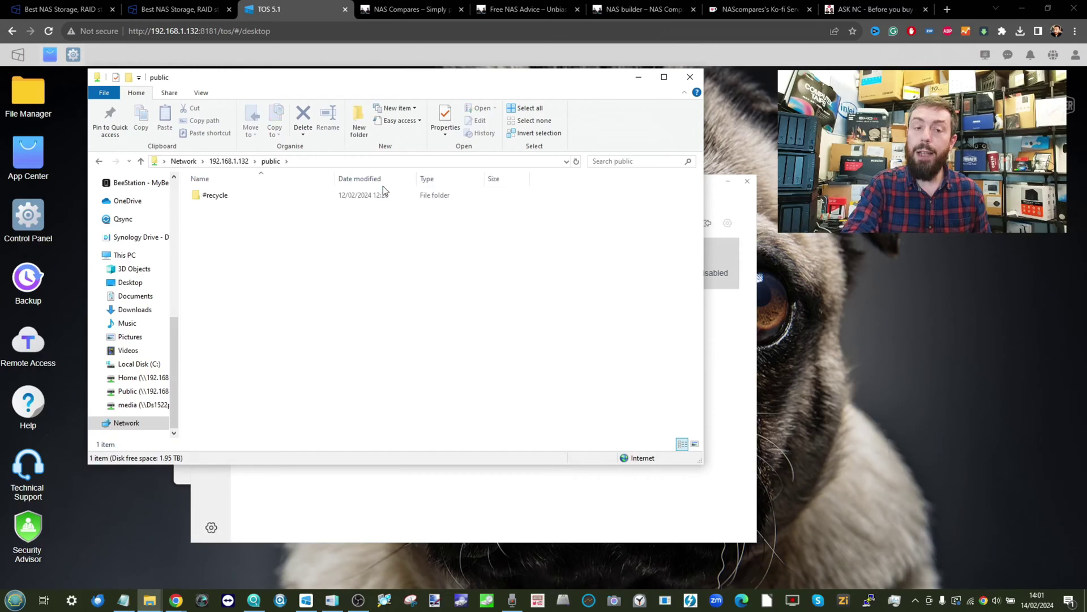
click(228, 162)
double_click(215, 194)
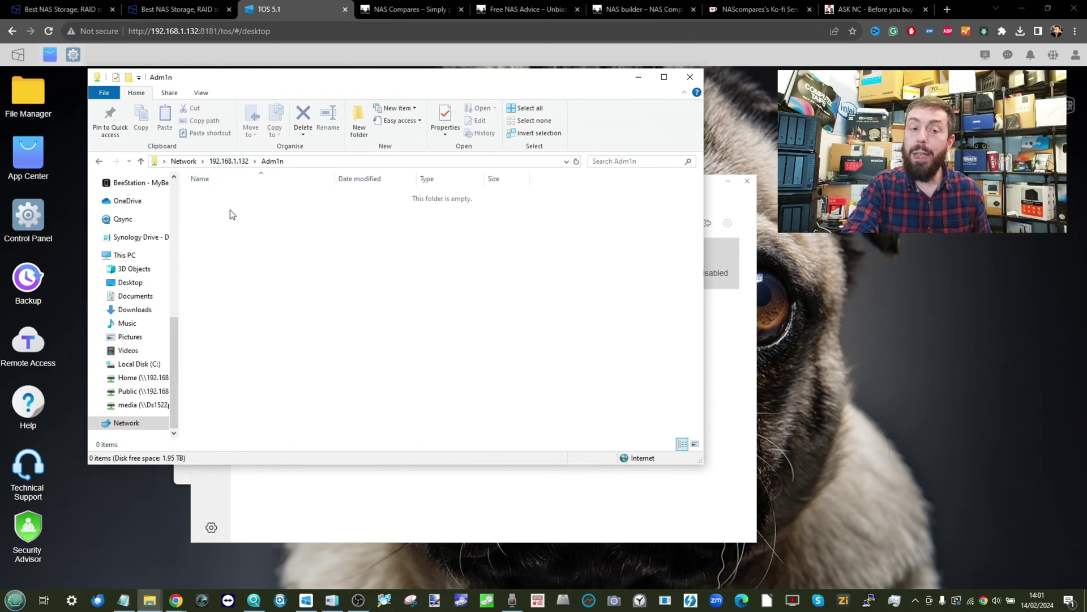
click(230, 162)
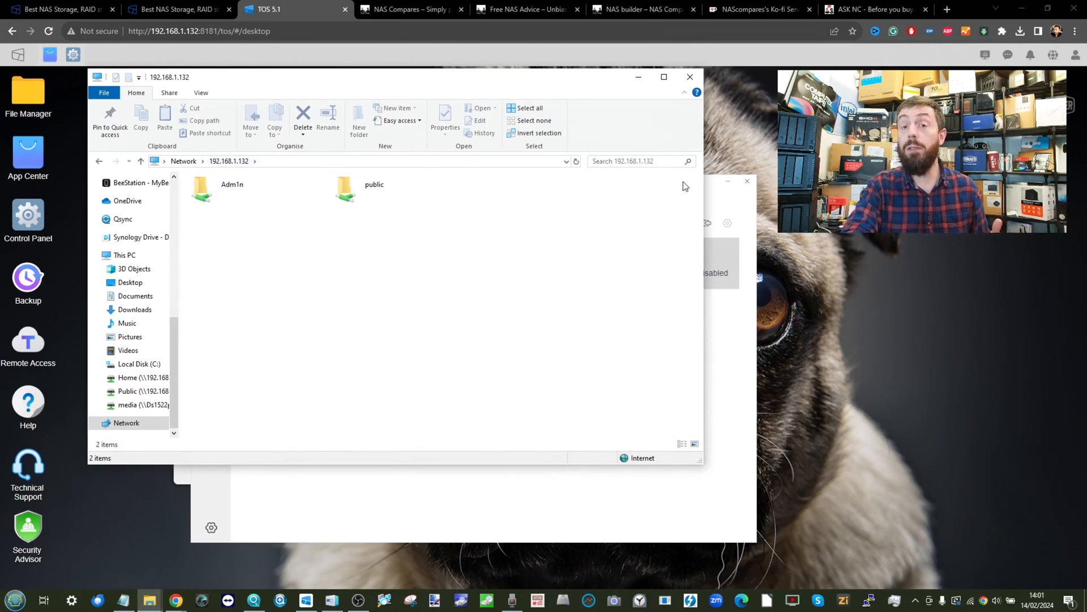
click(633, 76)
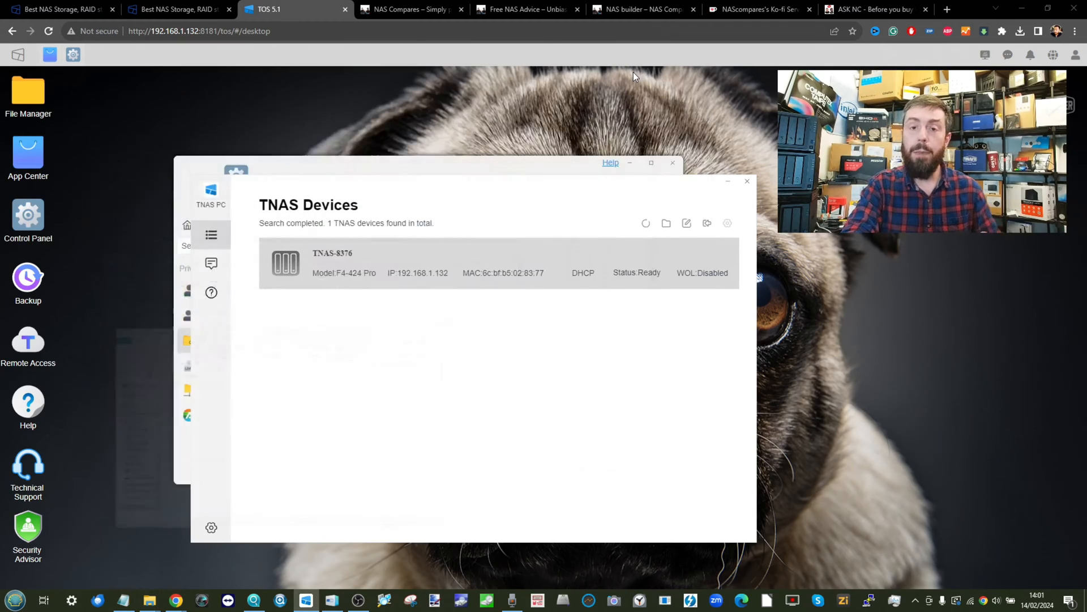
View the Multimedia folder in File Manager and bring the Shared Folder settings forward.
click(28, 153)
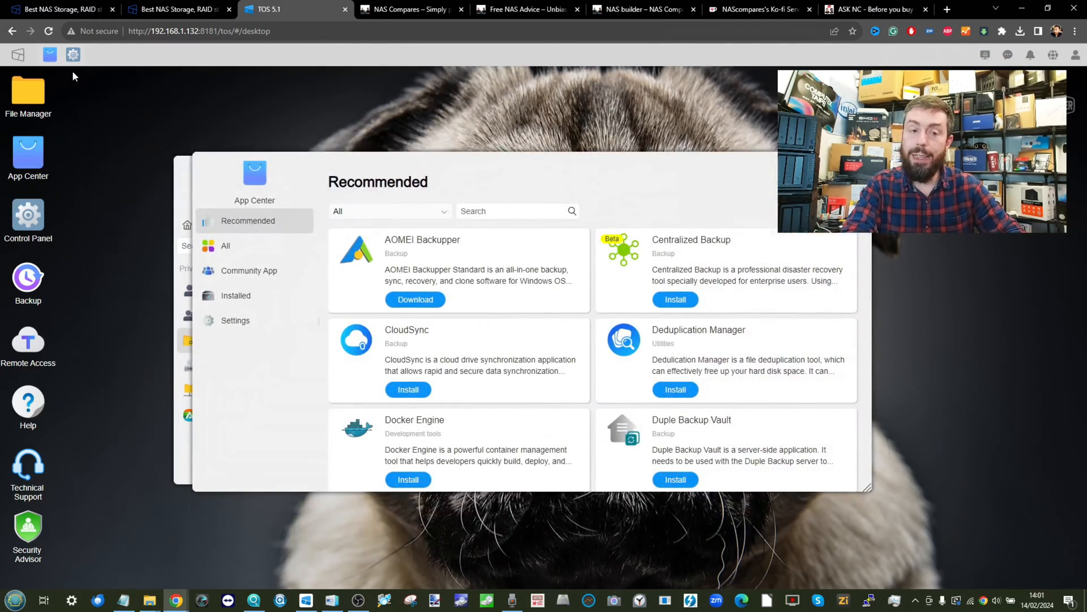
double_click(28, 94)
click(336, 312)
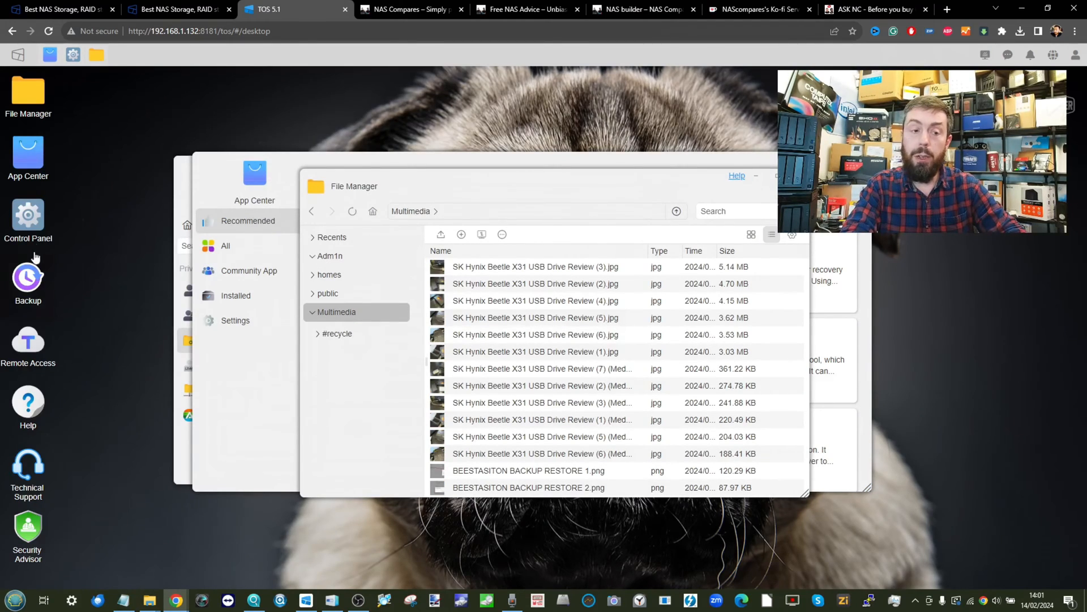
click(30, 215)
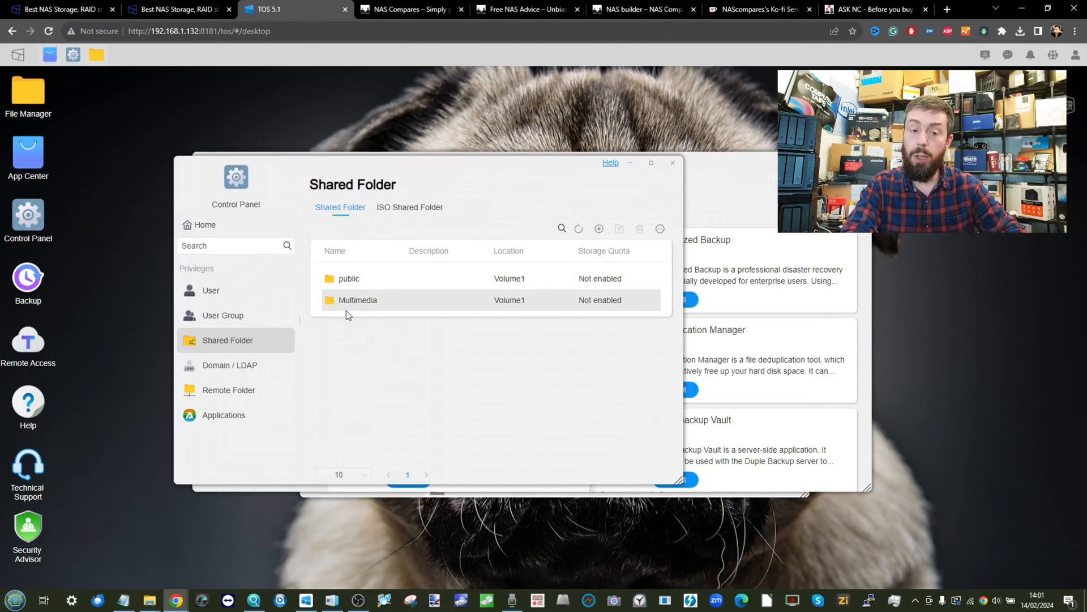
Edit Multimedia permissions: Adm1n read/write, Alan, guest and plex read-only, and apply.
click(370, 297)
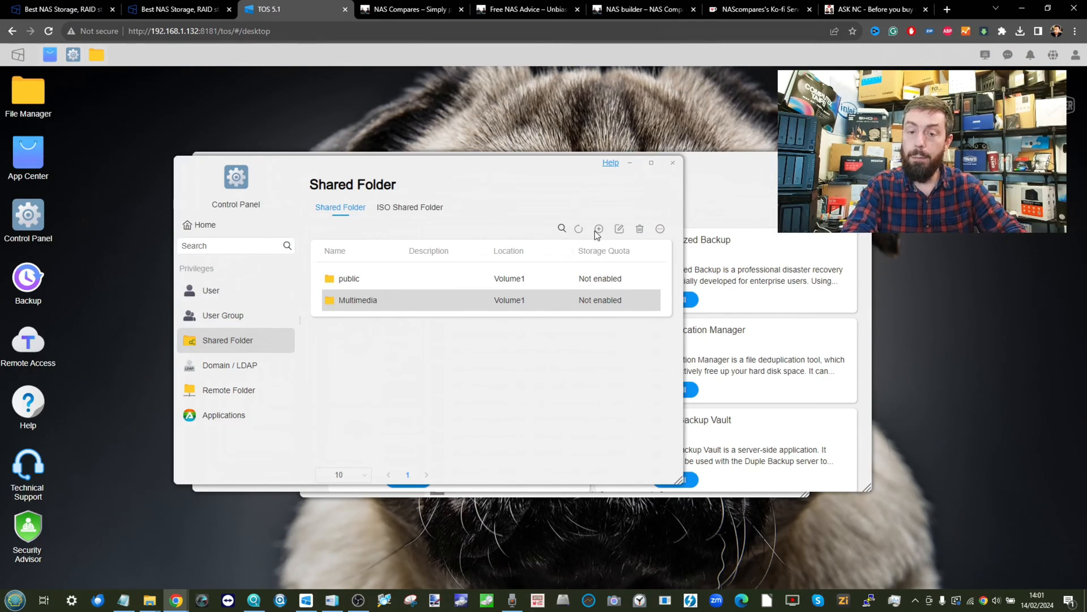
click(622, 228)
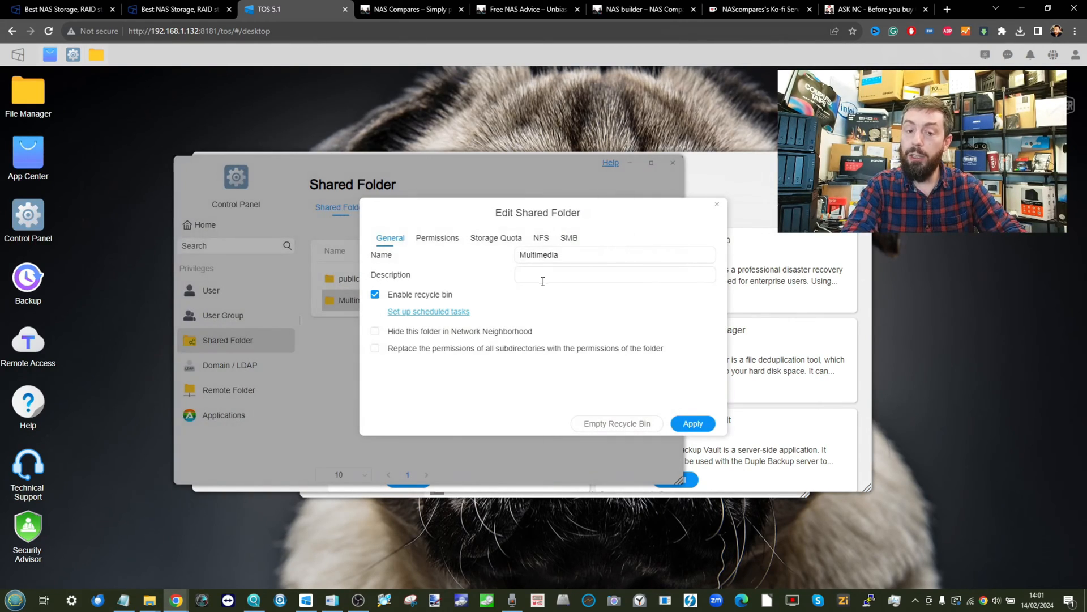
click(437, 237)
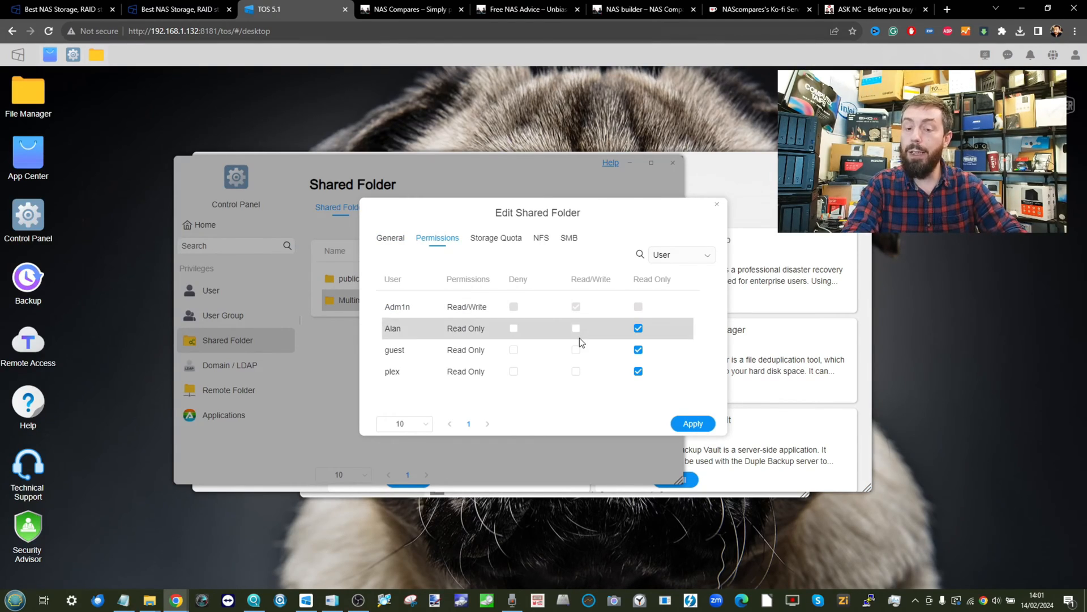
click(693, 424)
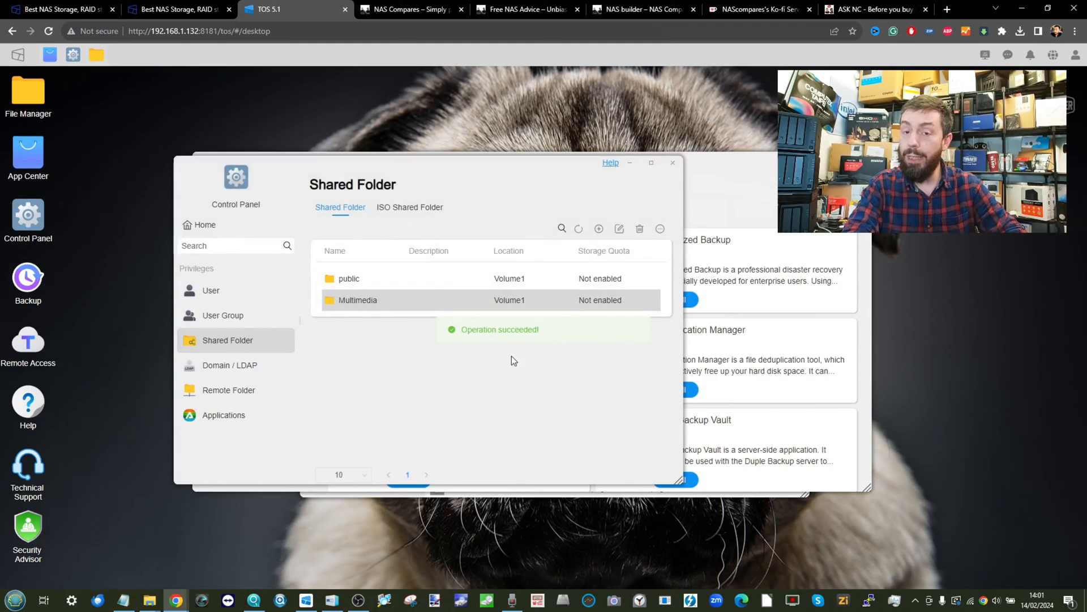
mouse_move(150, 601)
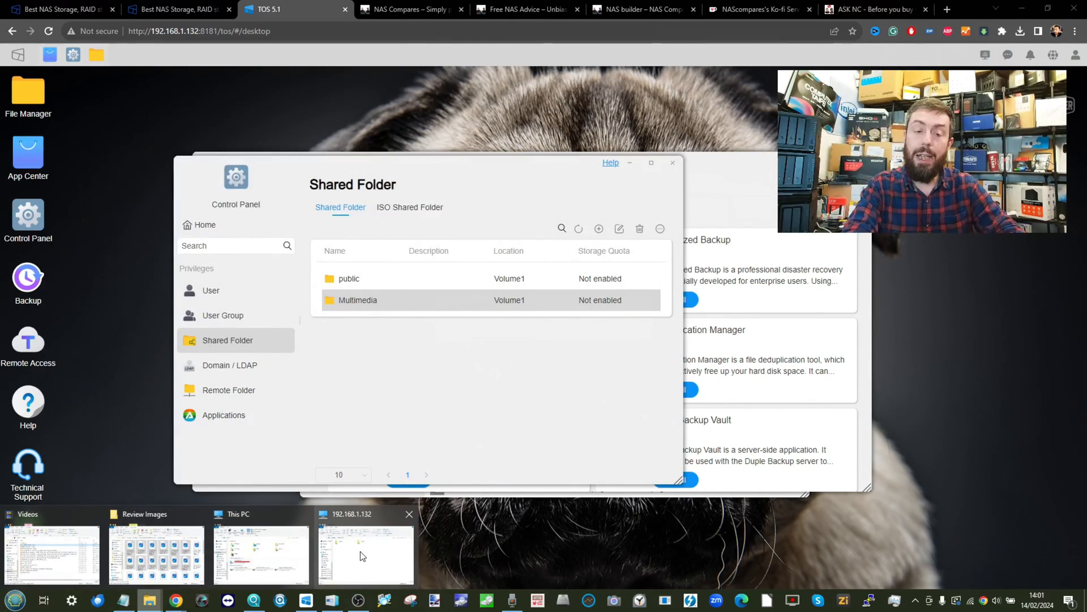
Map the NAS public share as network drive K: and return to This PC.
click(361, 551)
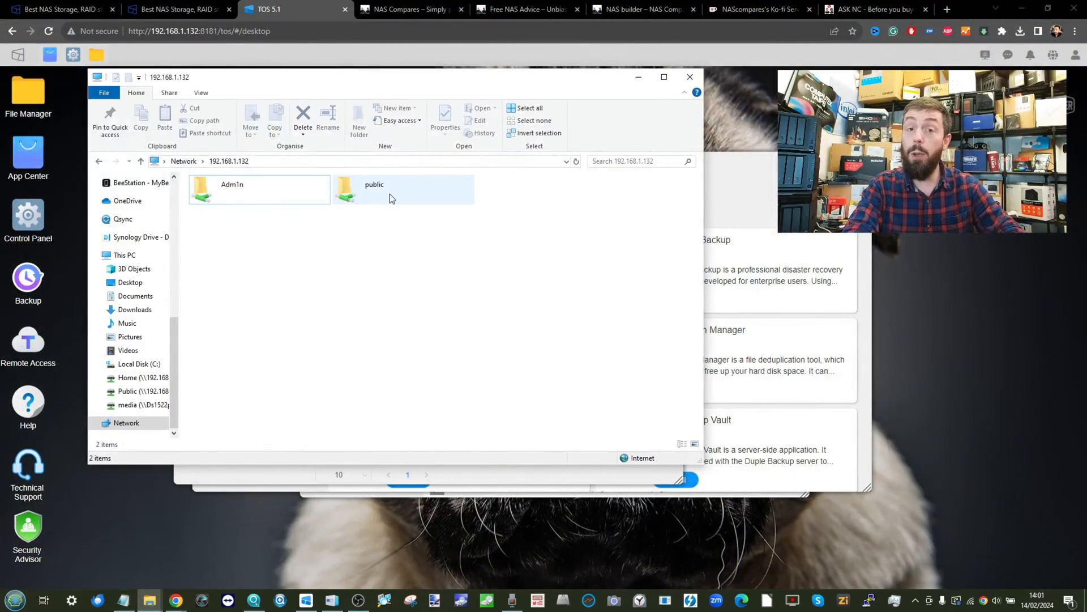
right_click(369, 187)
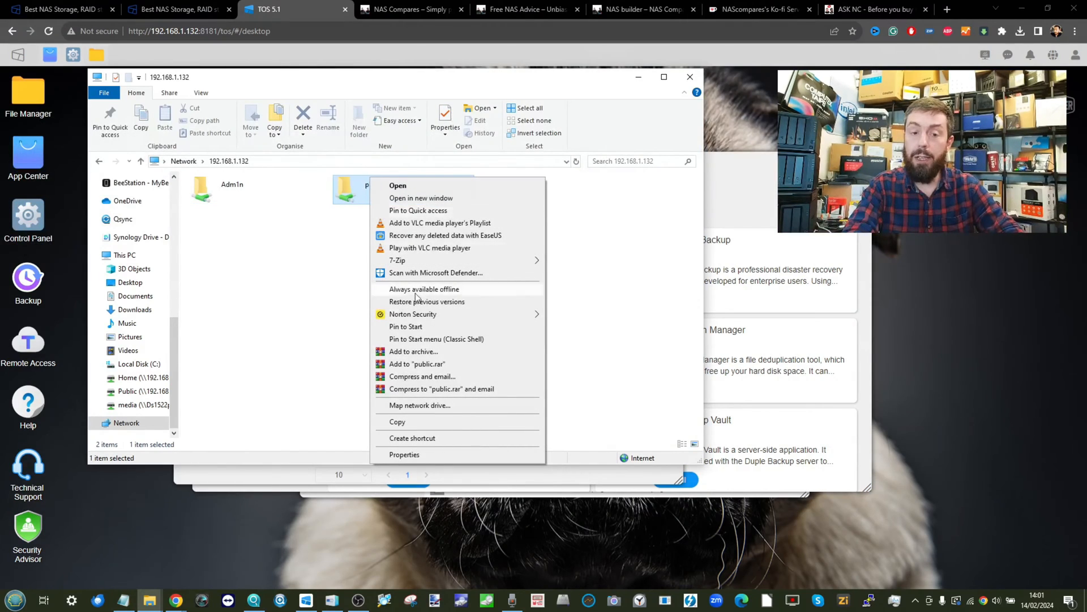
click(426, 405)
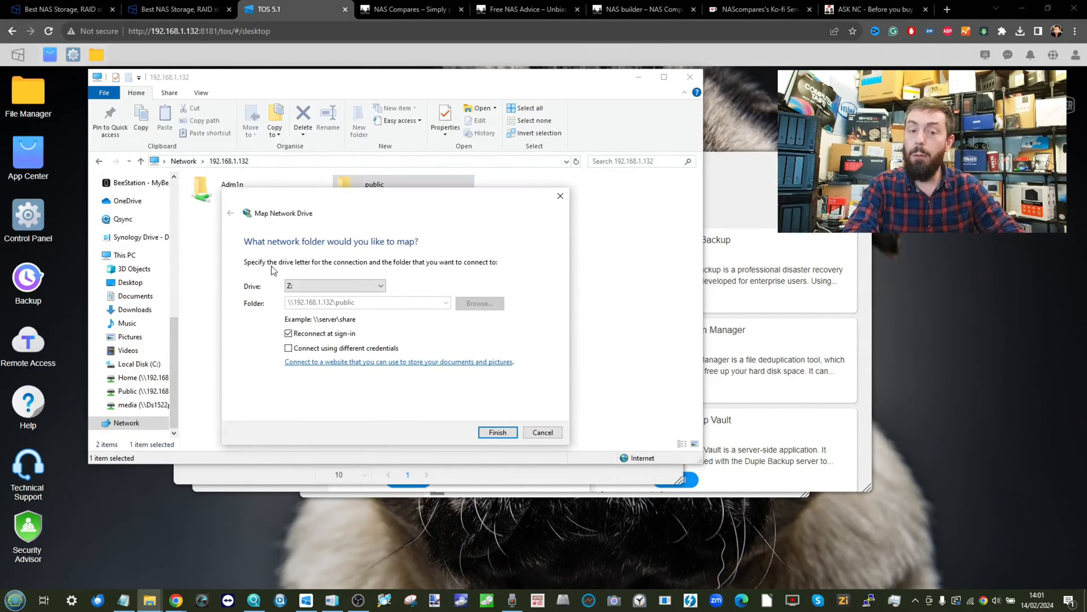
click(305, 287)
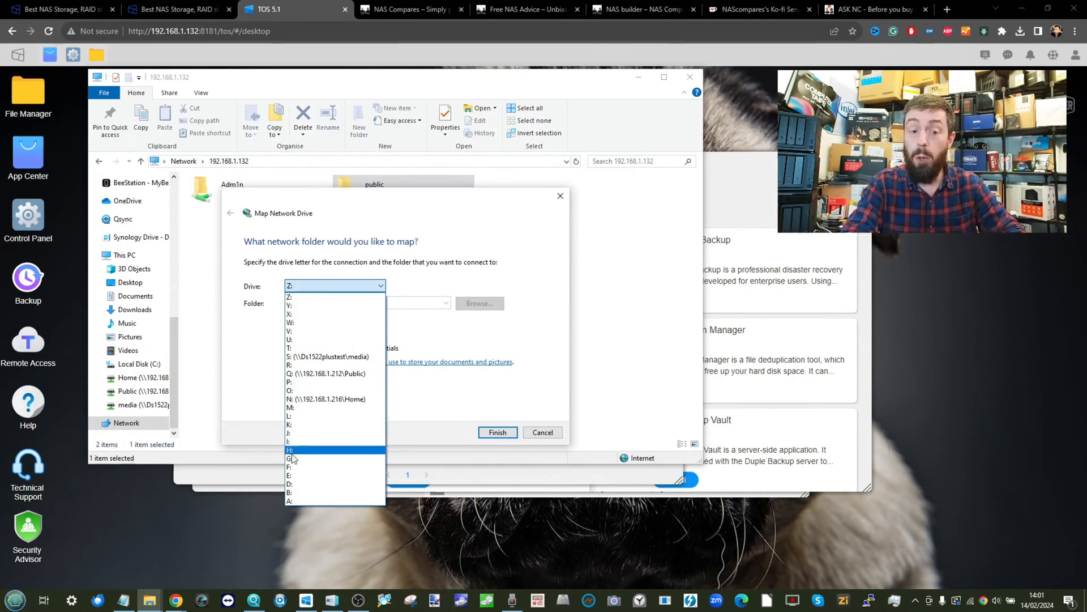
click(293, 425)
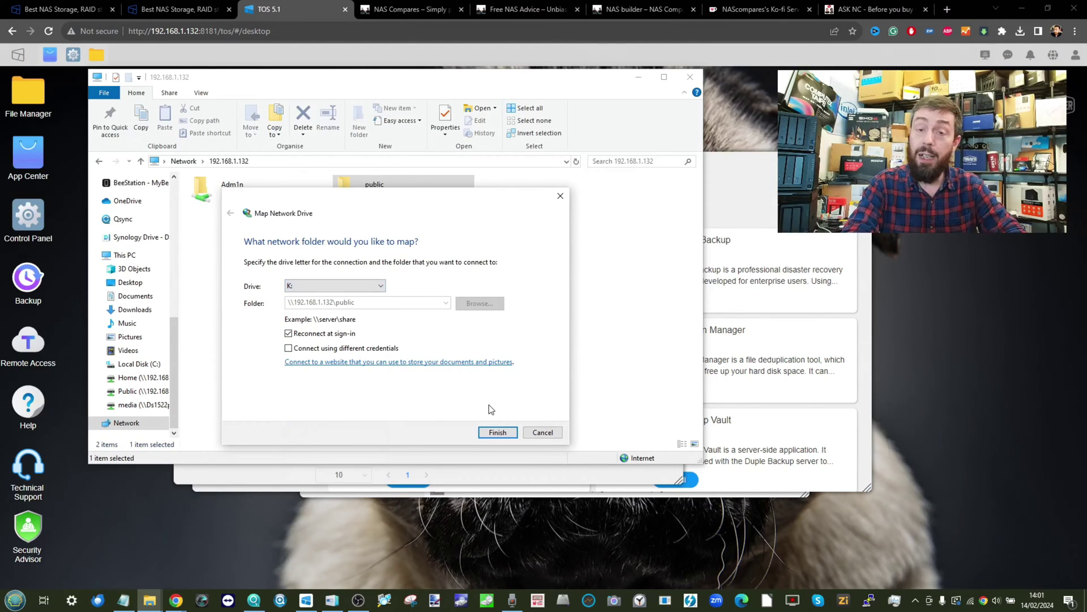
click(498, 433)
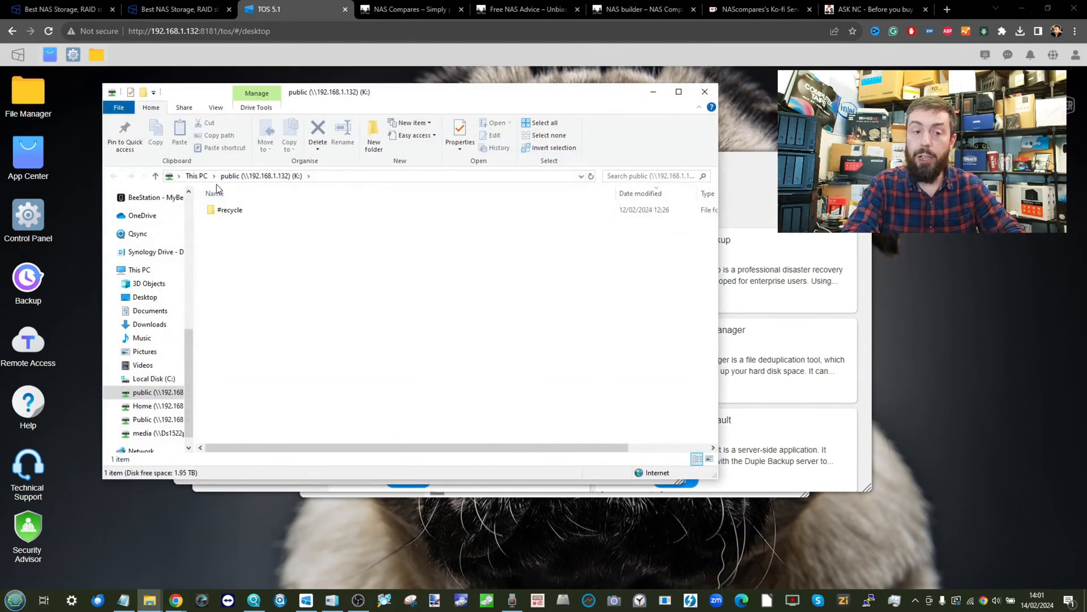
click(202, 180)
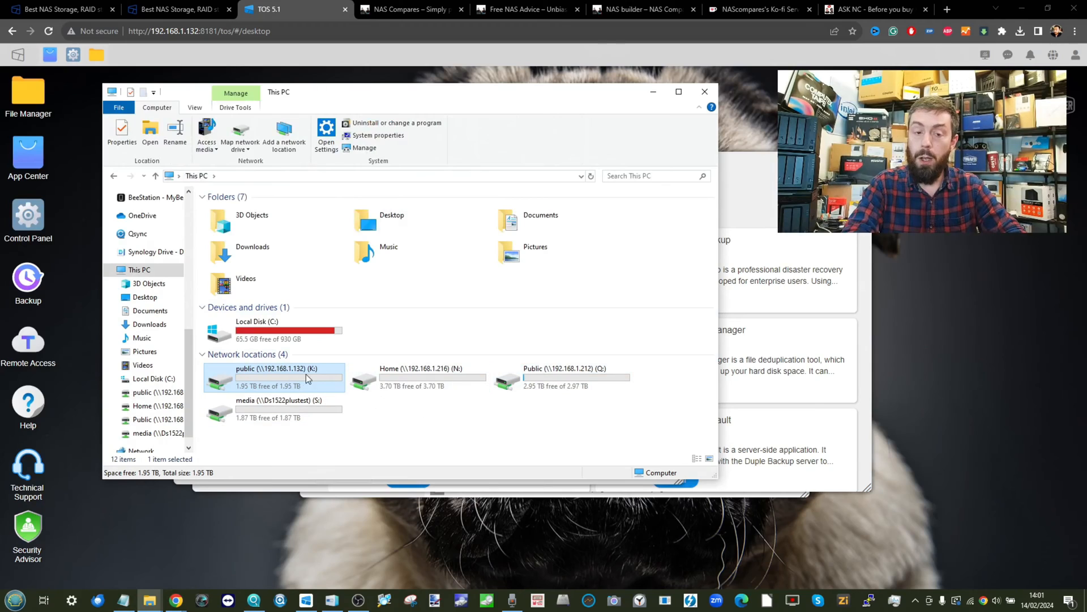
Drag the twelve SK Hynix Beetle X31 review images from Review Images into public (K:).
mouse_move(275, 378)
double_click(304, 378)
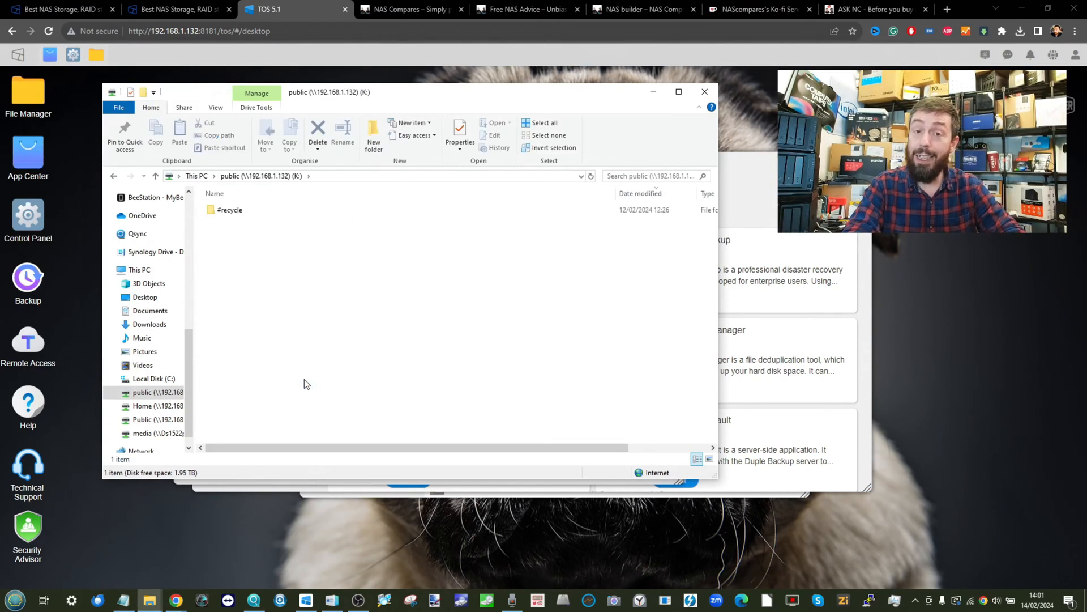
click(150, 600)
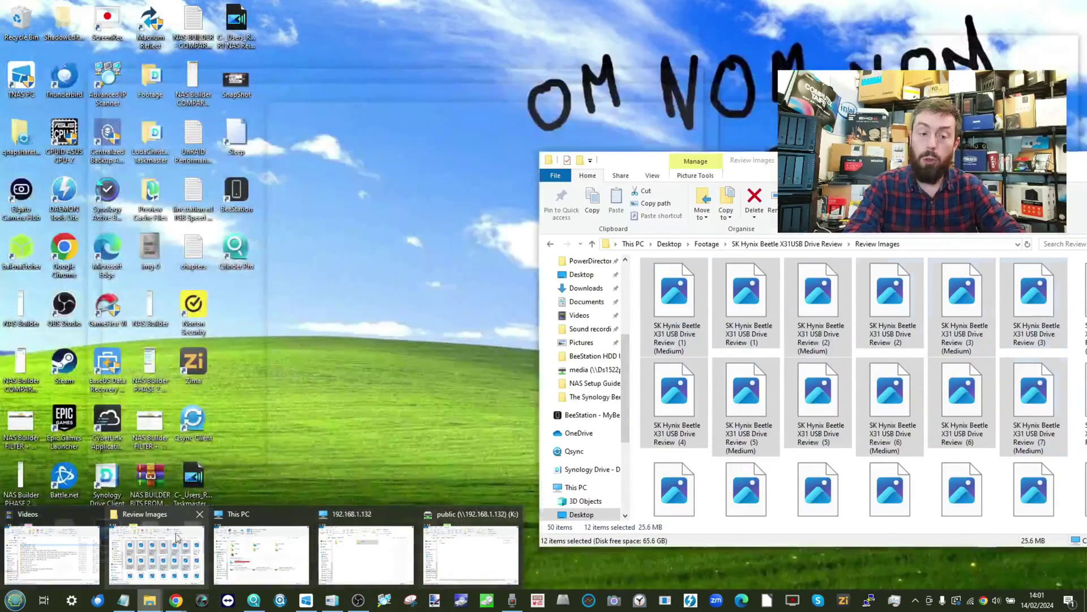
click(157, 555)
drag(693, 276, 319, 304)
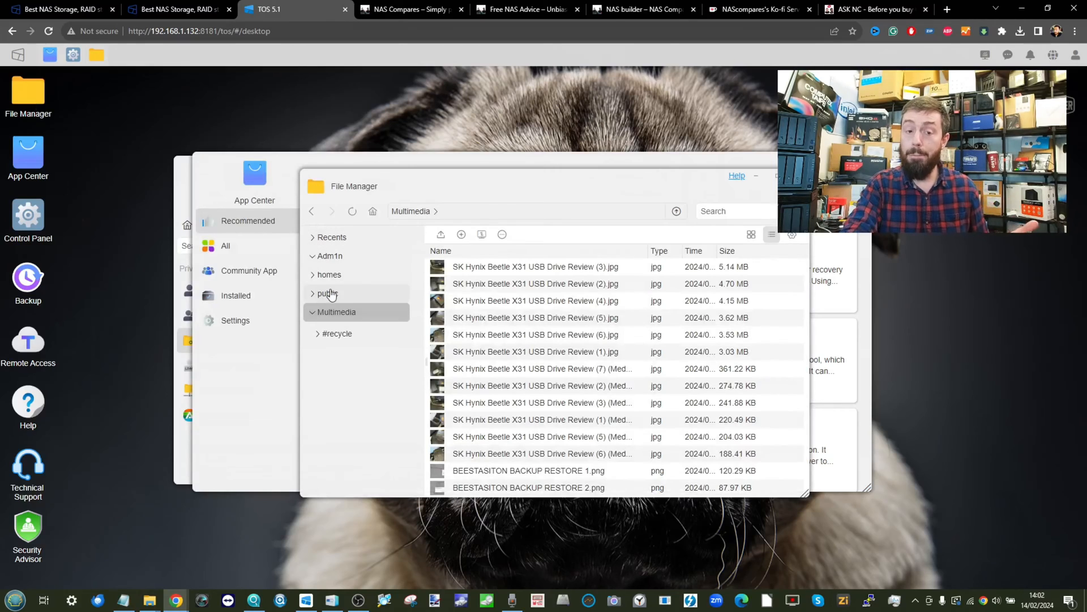
Confirm the copied review photos in the NAS public folder and preview one briefly.
click(327, 292)
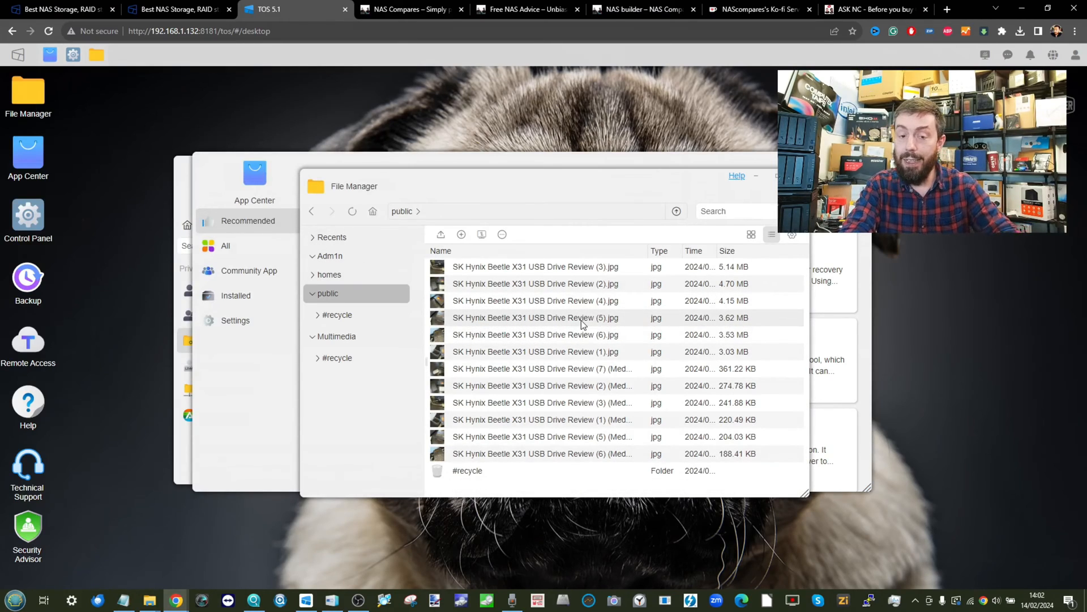
double_click(582, 320)
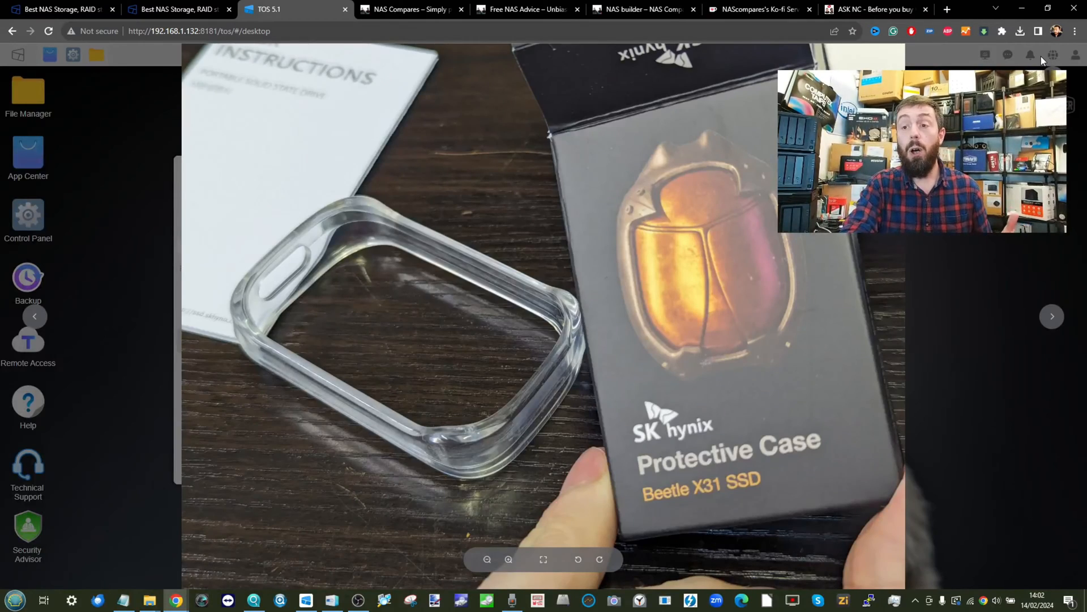
key(Escape)
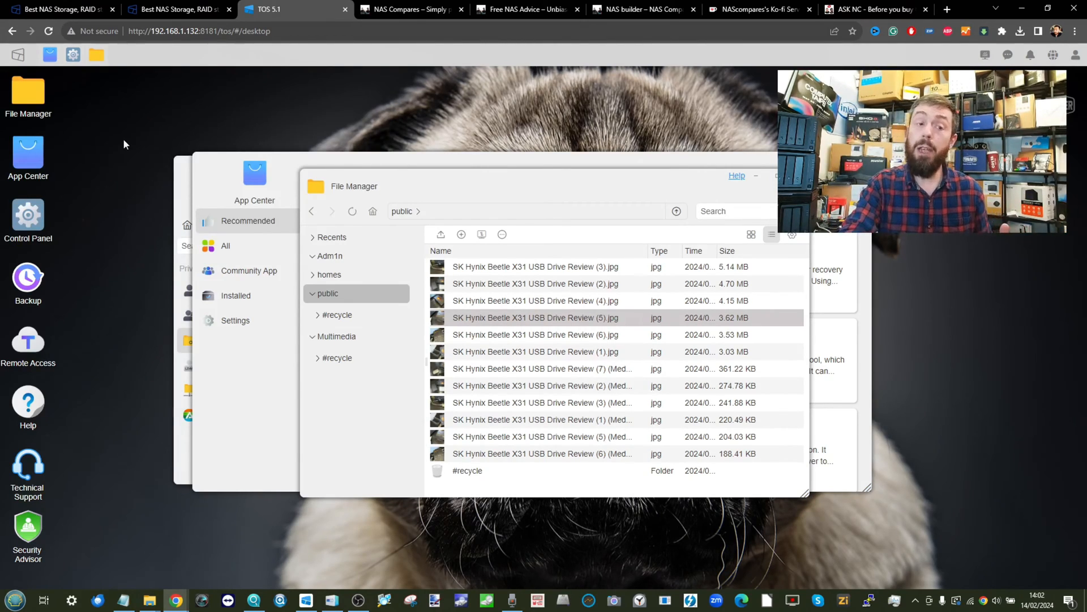
Install CloudSync from App Center's All apps list.
click(36, 162)
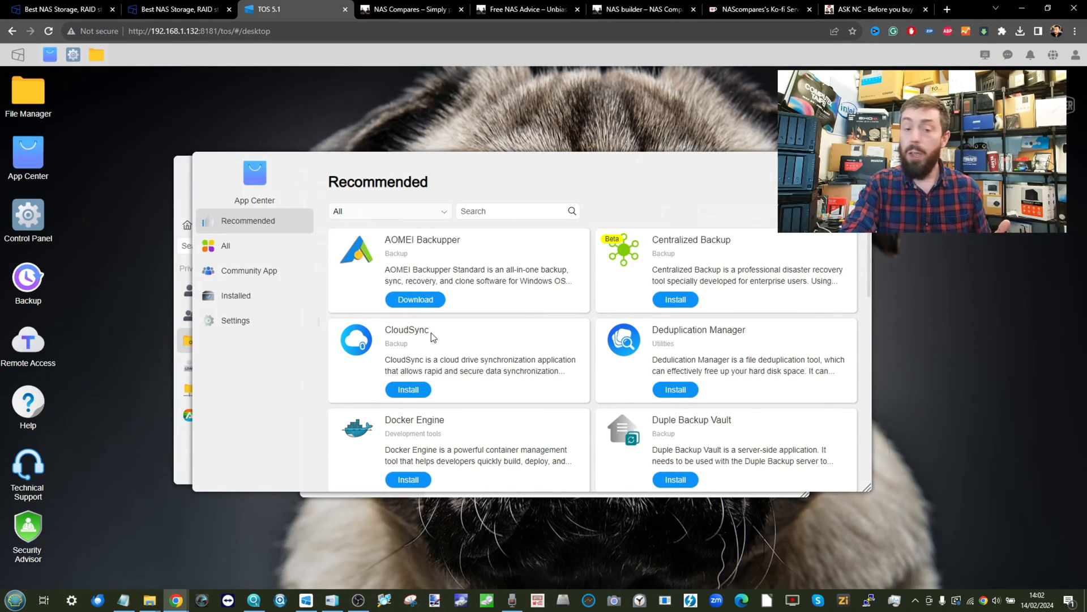
click(225, 246)
scroll(565, 329, down, 2)
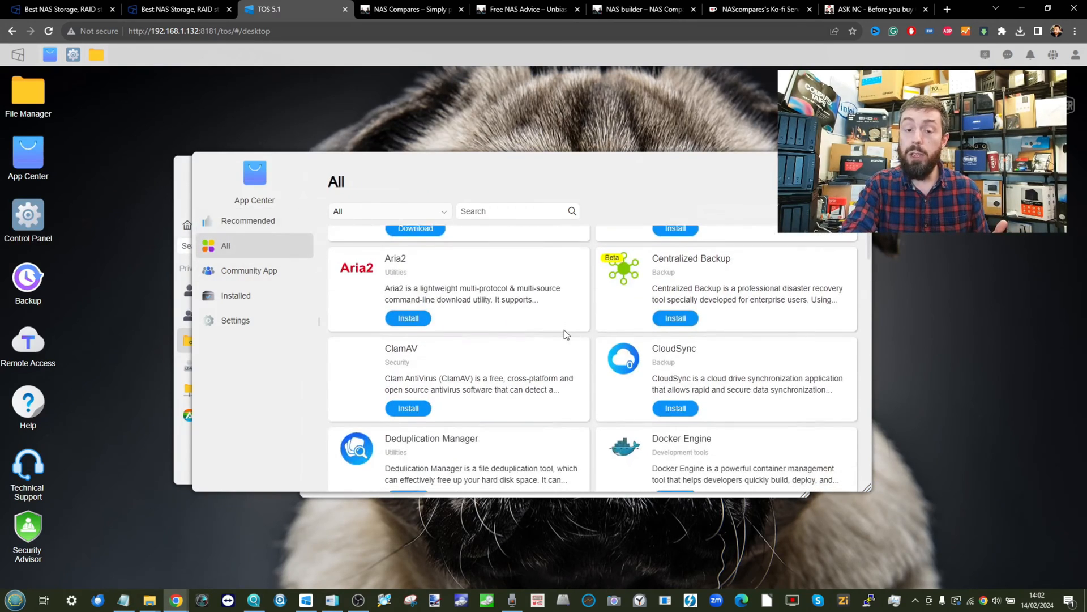
scroll(564, 330, down, 2)
scroll(564, 330, down, 1)
scroll(564, 329, up, 1)
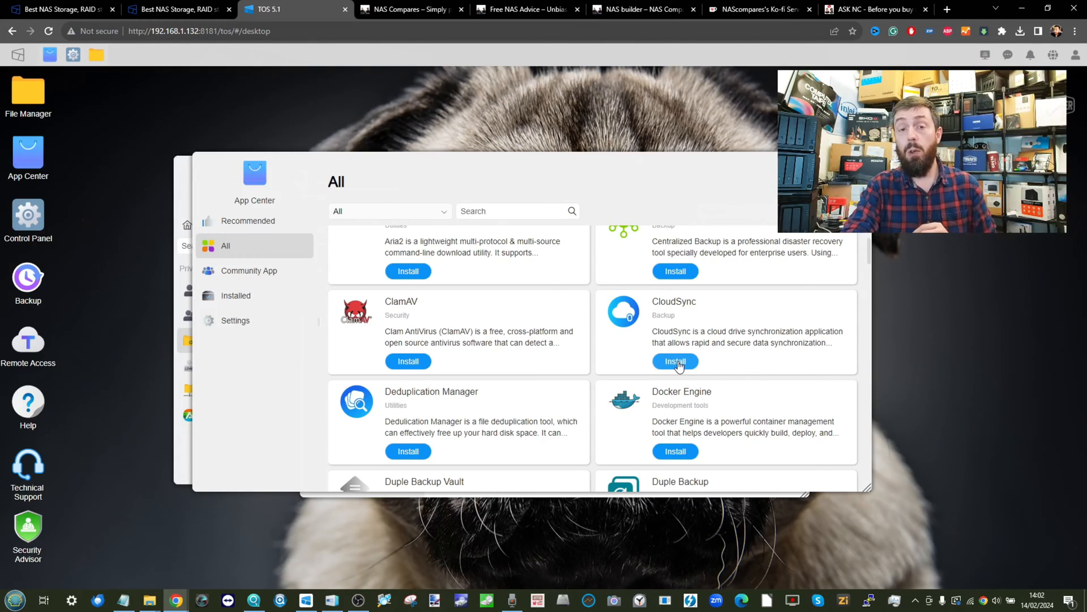
click(679, 363)
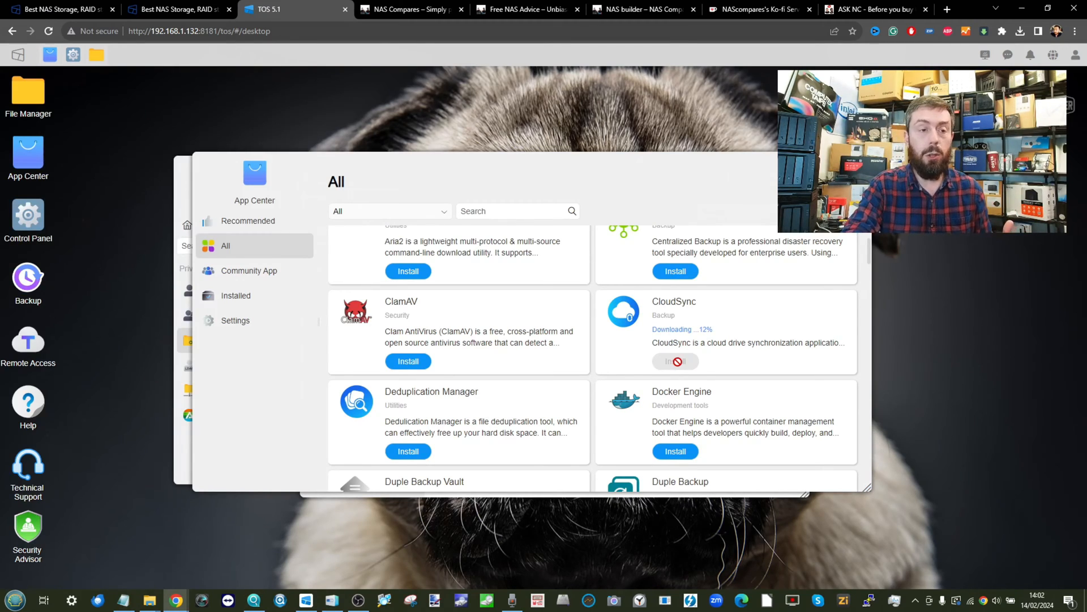
Go to Control Panel > Applications privileges, briefly checking the CloudSync download.
click(29, 216)
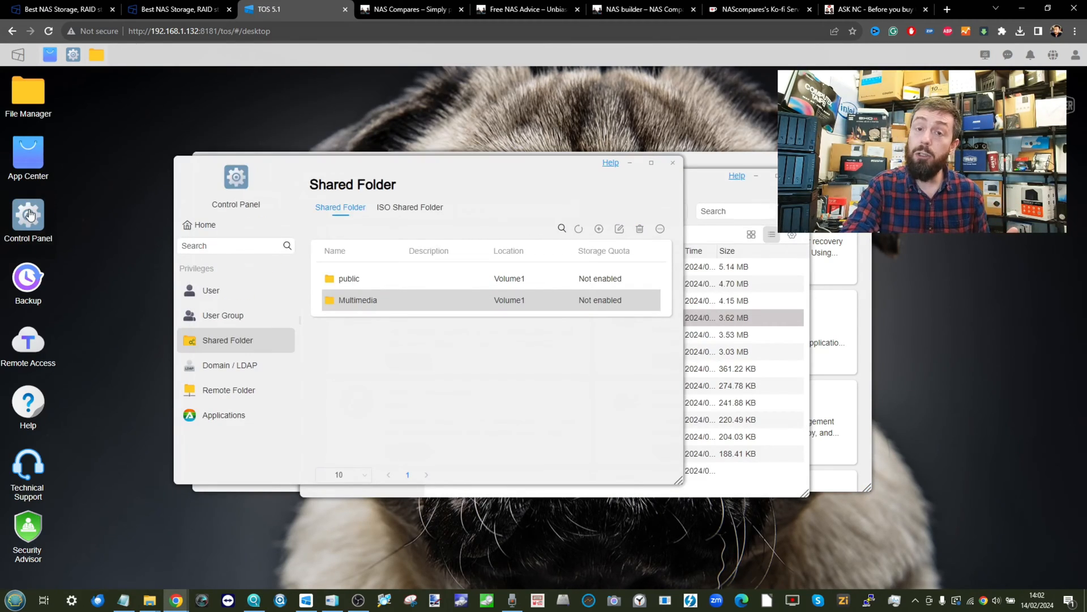
click(213, 418)
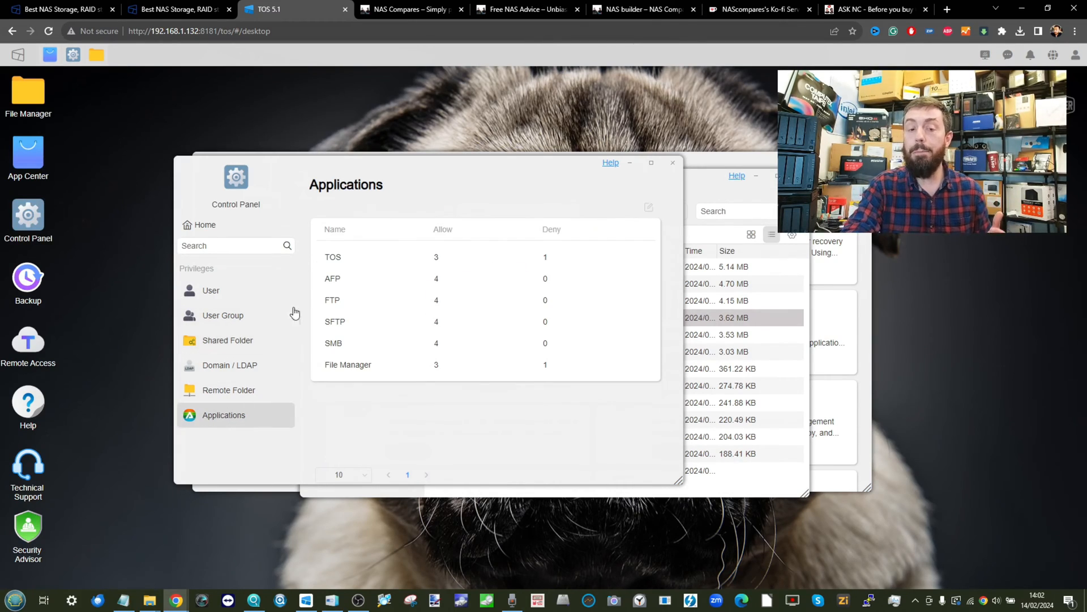
click(732, 297)
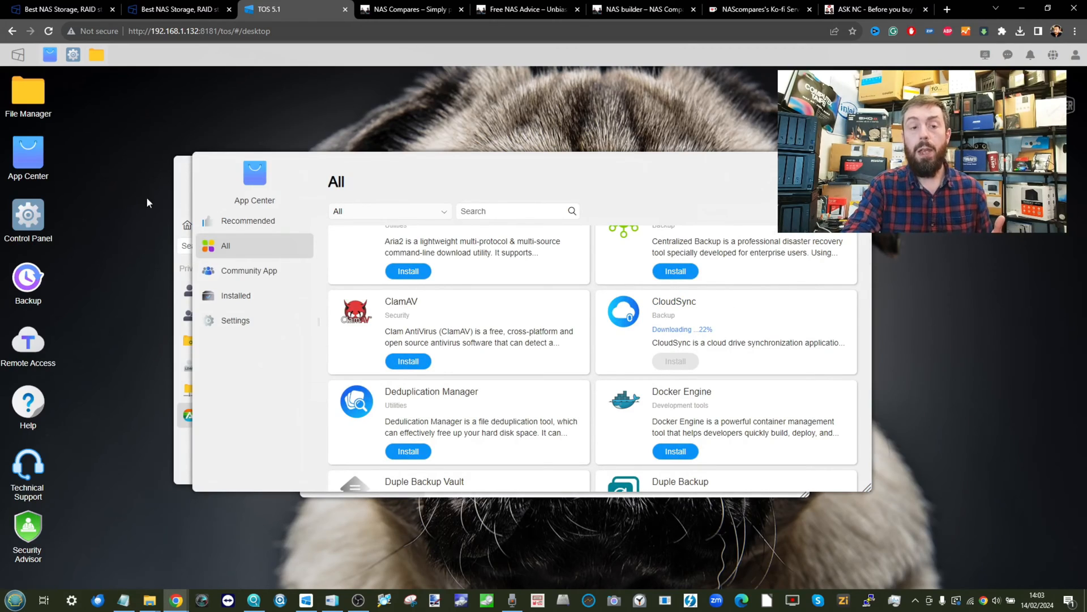
click(181, 183)
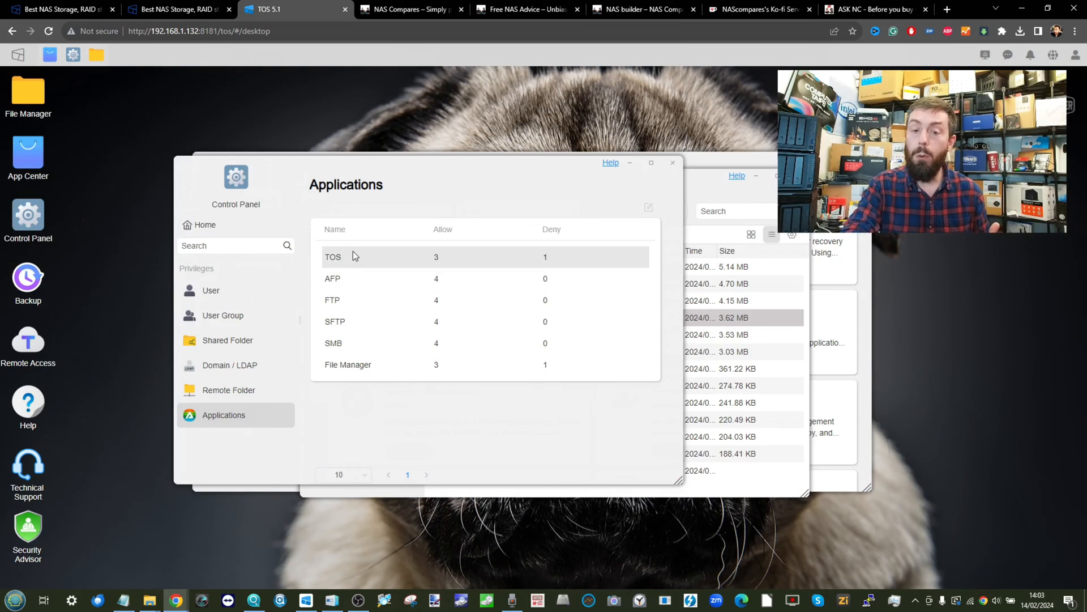
Review File Manager's access privileges by user and by user group without changes.
click(361, 361)
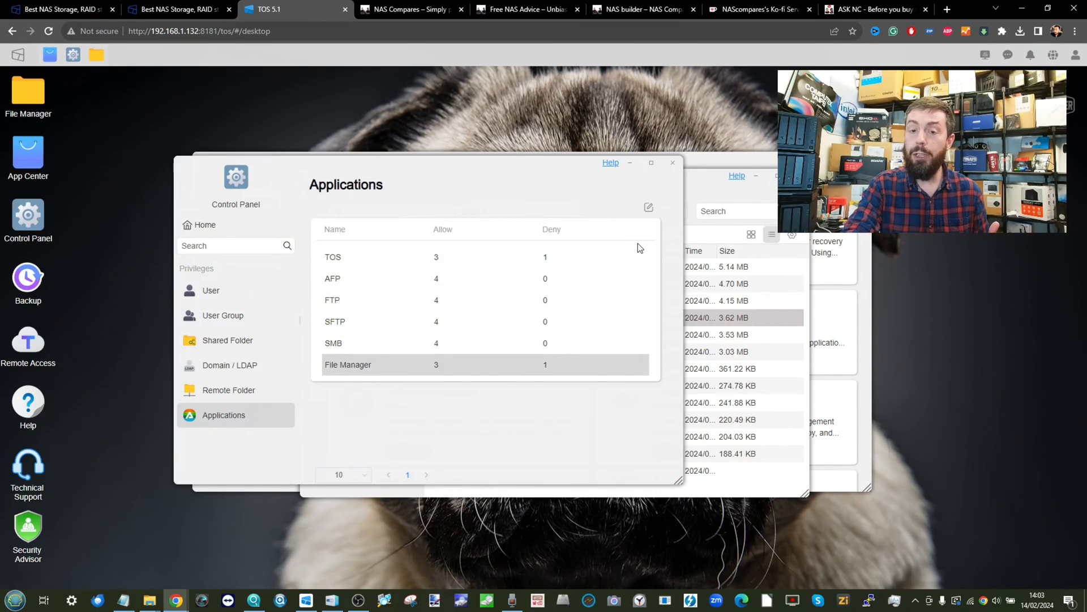
click(647, 210)
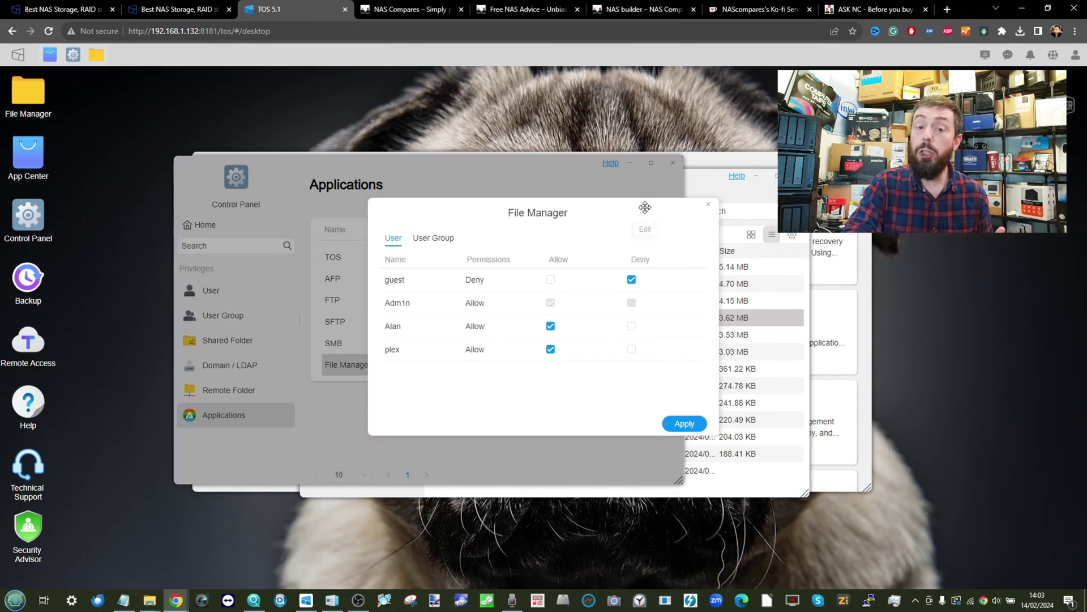
click(454, 236)
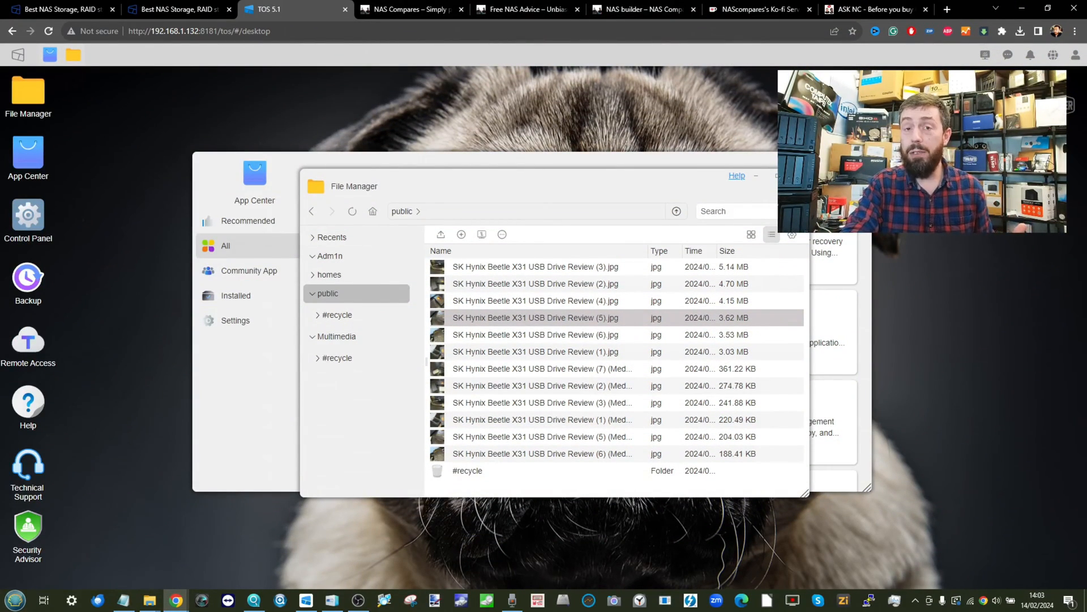
From the account menu's User Settings, start OTP device binding and dismiss the QR code unbound.
click(1077, 55)
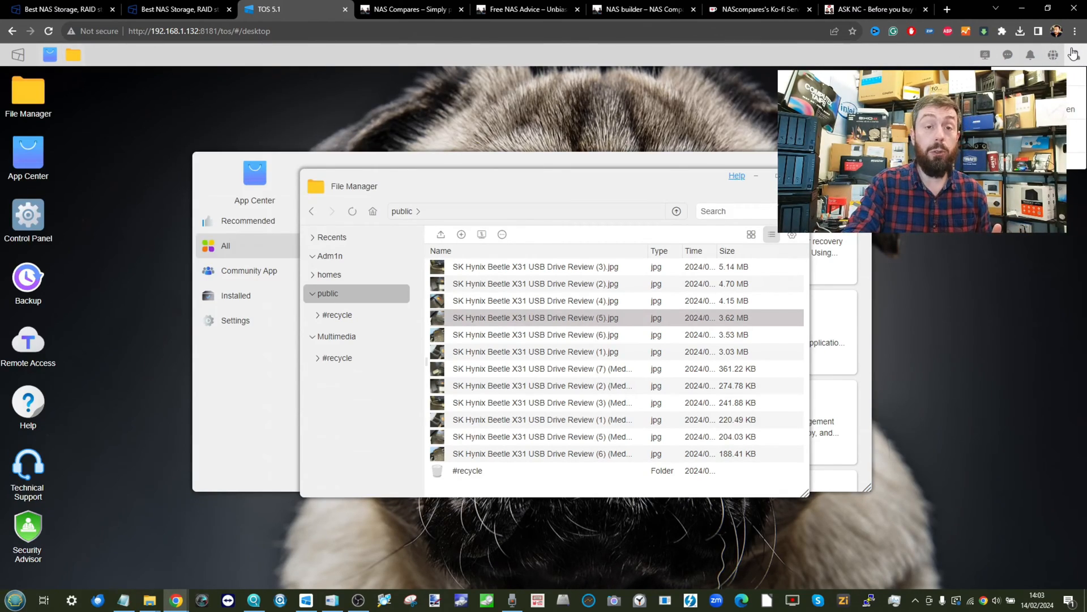
click(1054, 86)
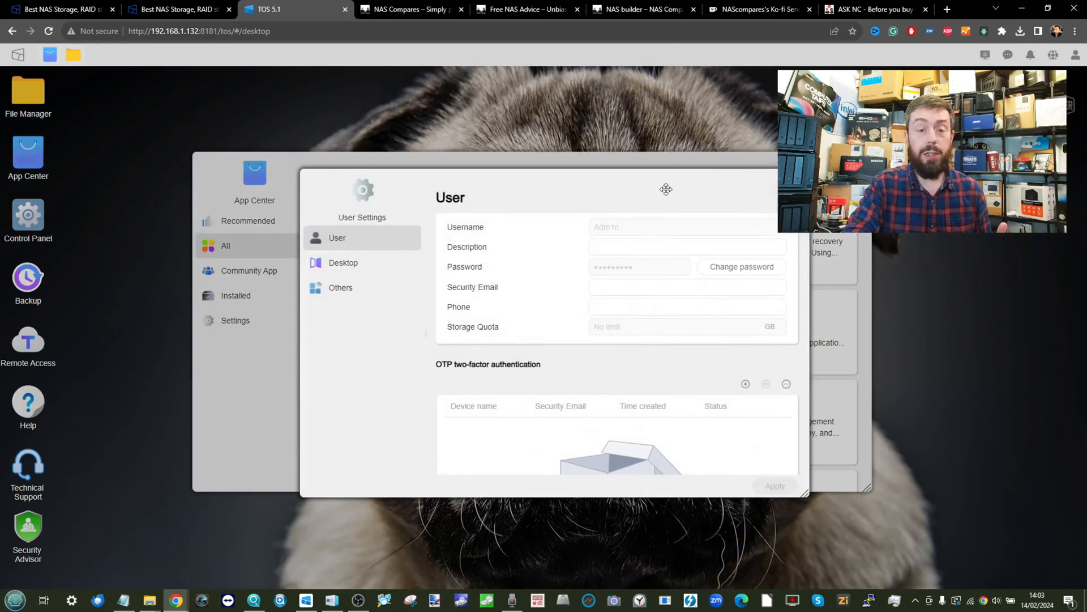
scroll(523, 322, down, 3)
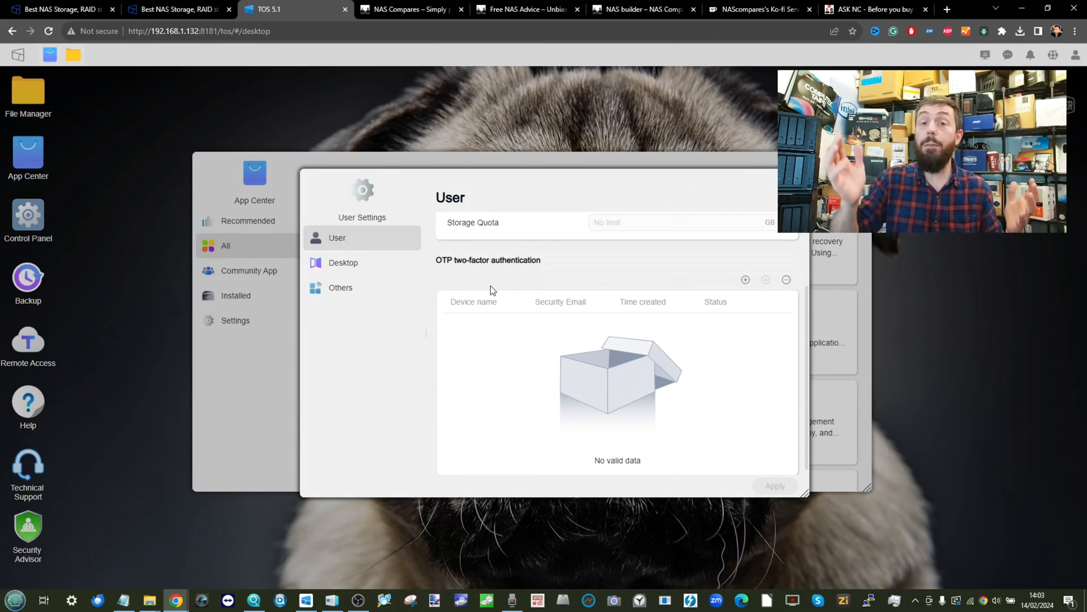
click(745, 280)
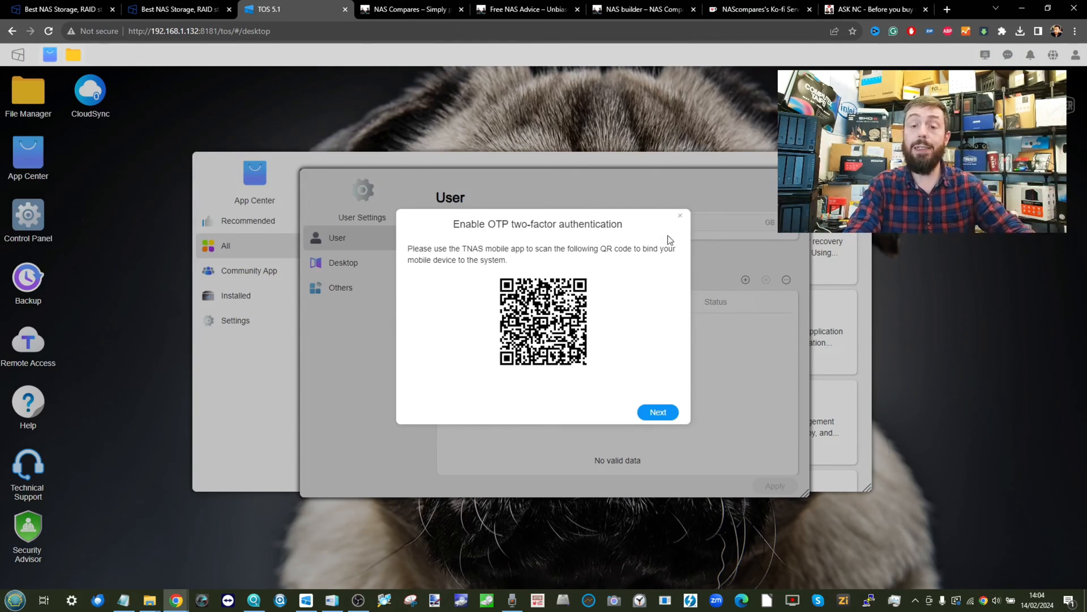
click(681, 218)
scroll(619, 335, up, 3)
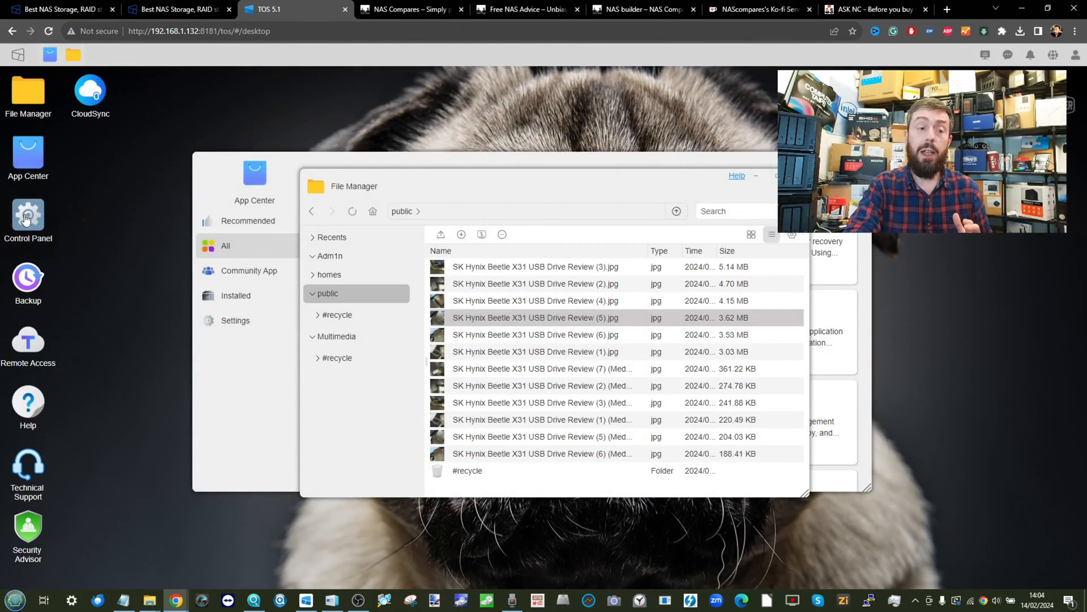
View Alan's Advanced Settings password rules under Control Panel > User and close unchanged.
click(28, 219)
click(356, 287)
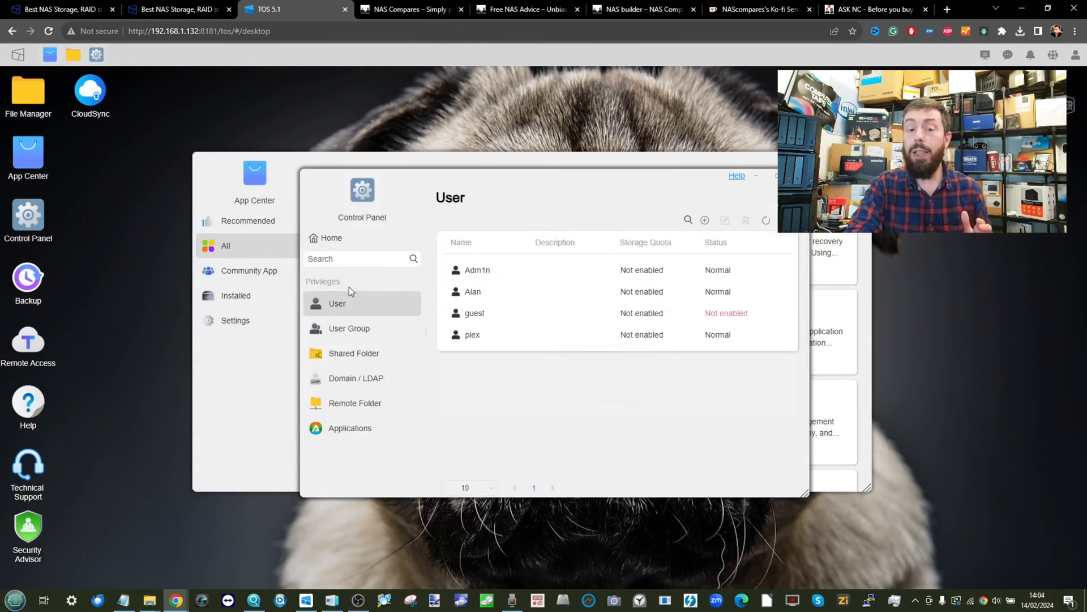
click(489, 294)
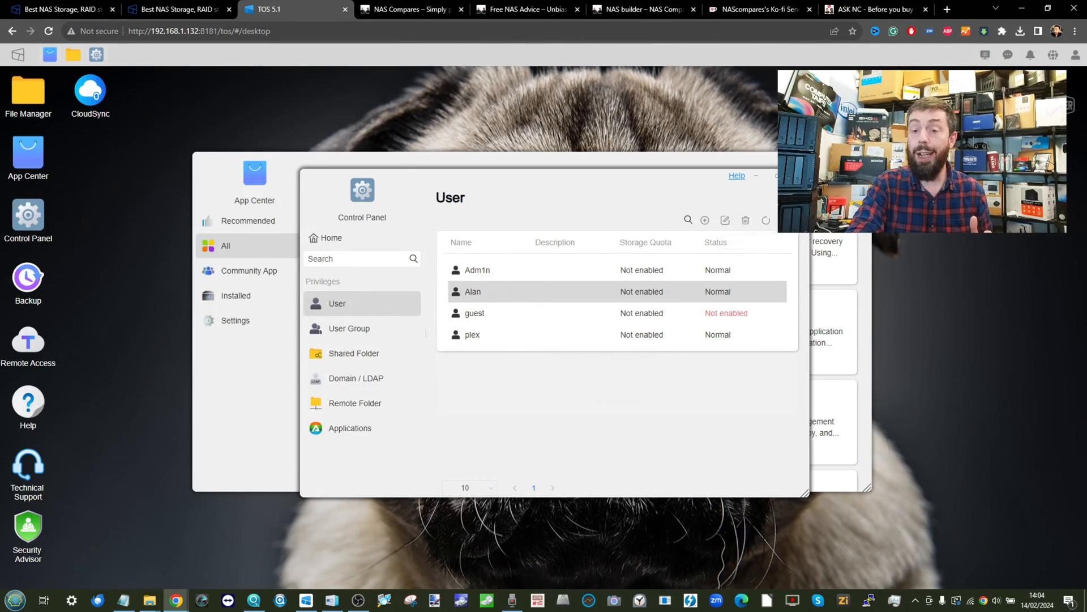
click(781, 242)
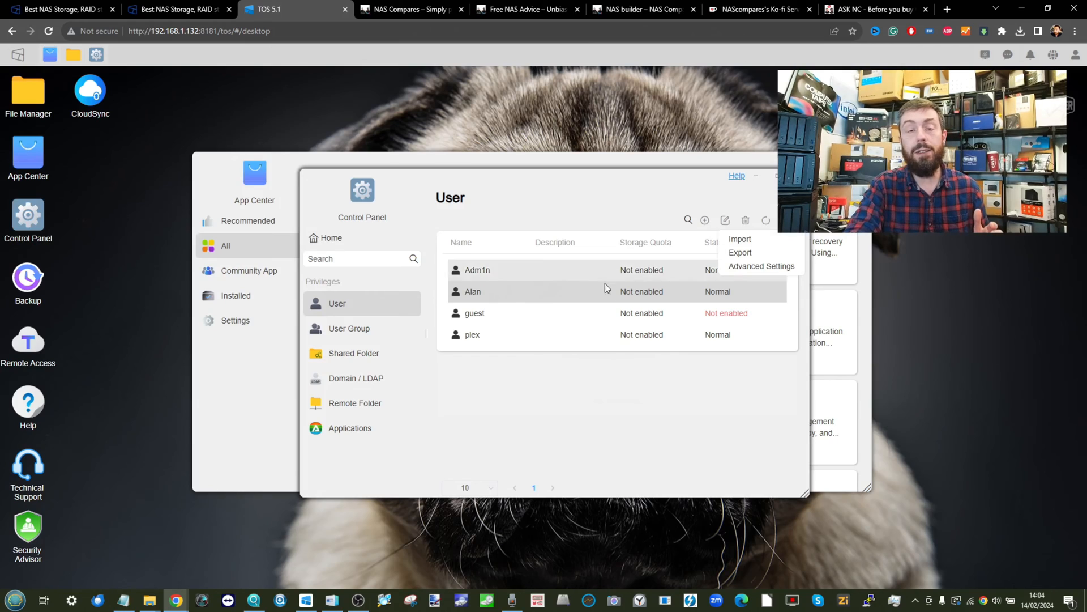
click(761, 266)
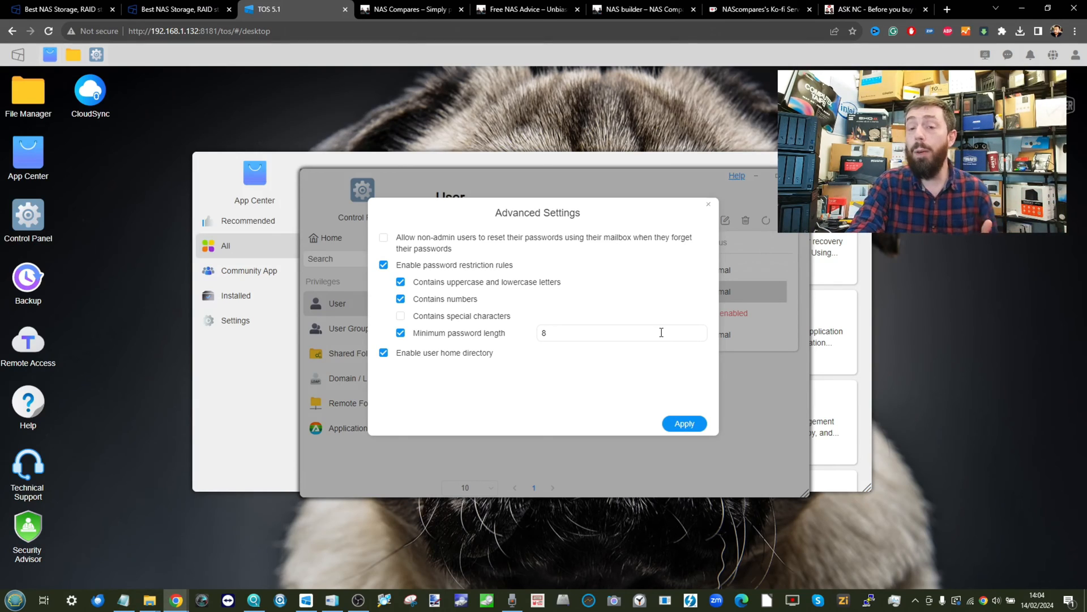
click(710, 210)
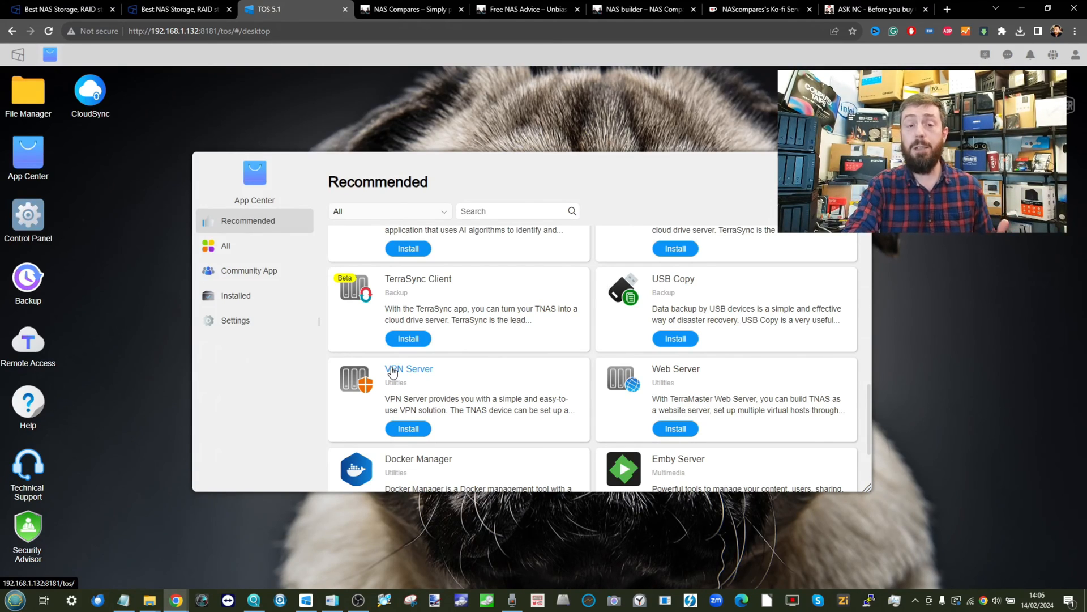
Tour the NAS Compares homepage, the Ask NC forum and the Free NAS Advice contact page.
click(384, 9)
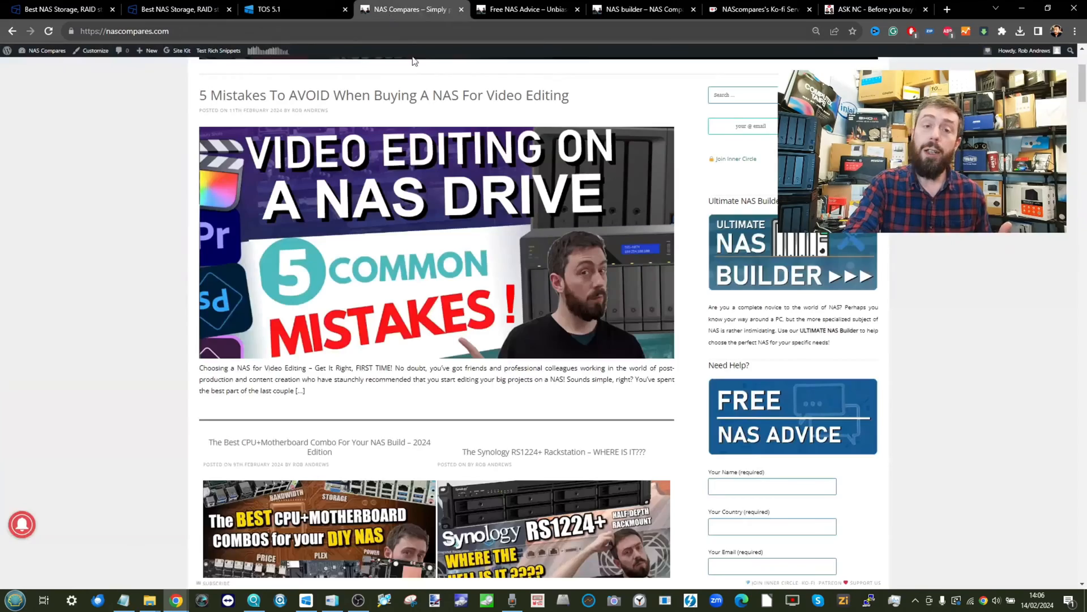
scroll(474, 146, down, 3)
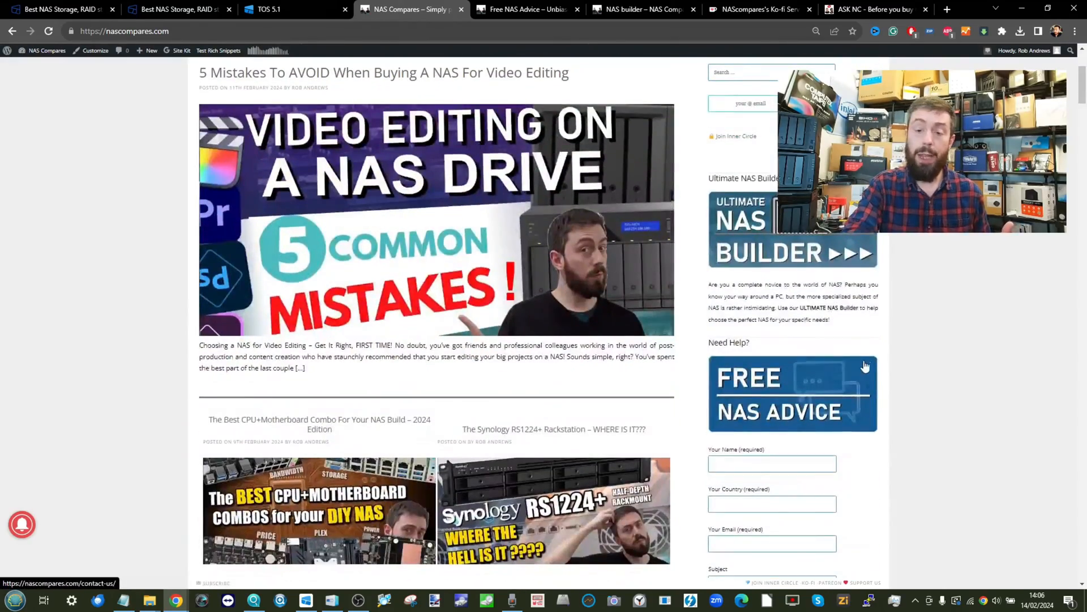
scroll(862, 364, up, 5)
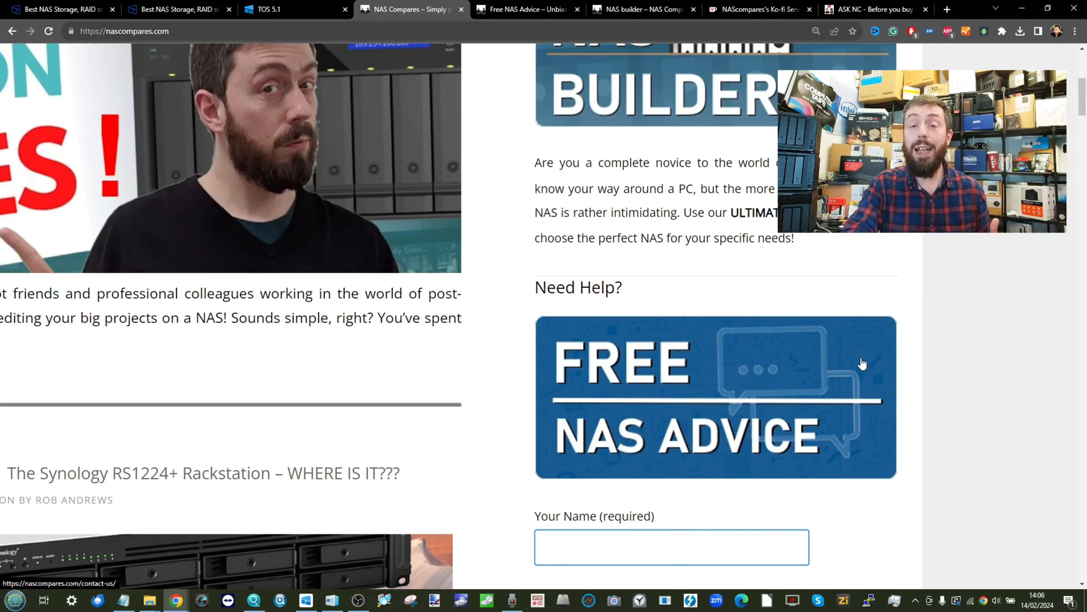
scroll(862, 364, up, 5)
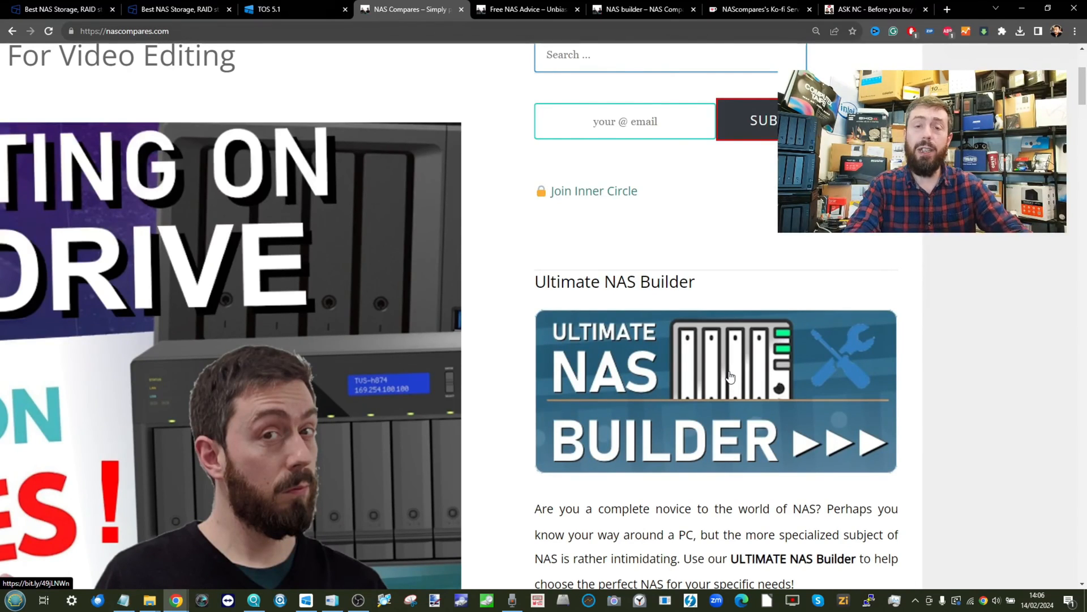
key(ctrl+0)
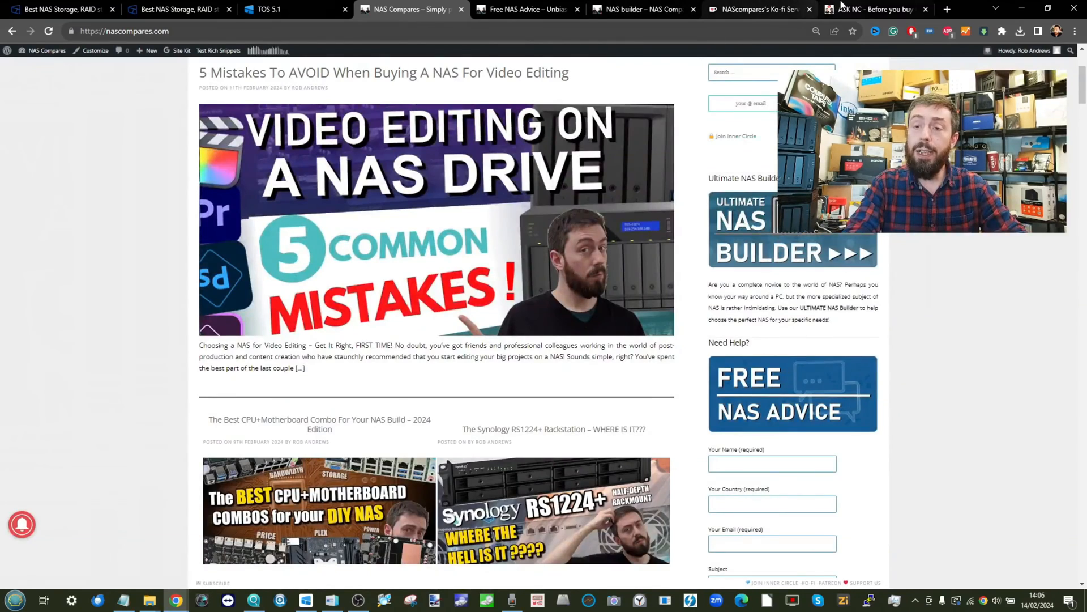
click(867, 8)
scroll(603, 193, up, 3)
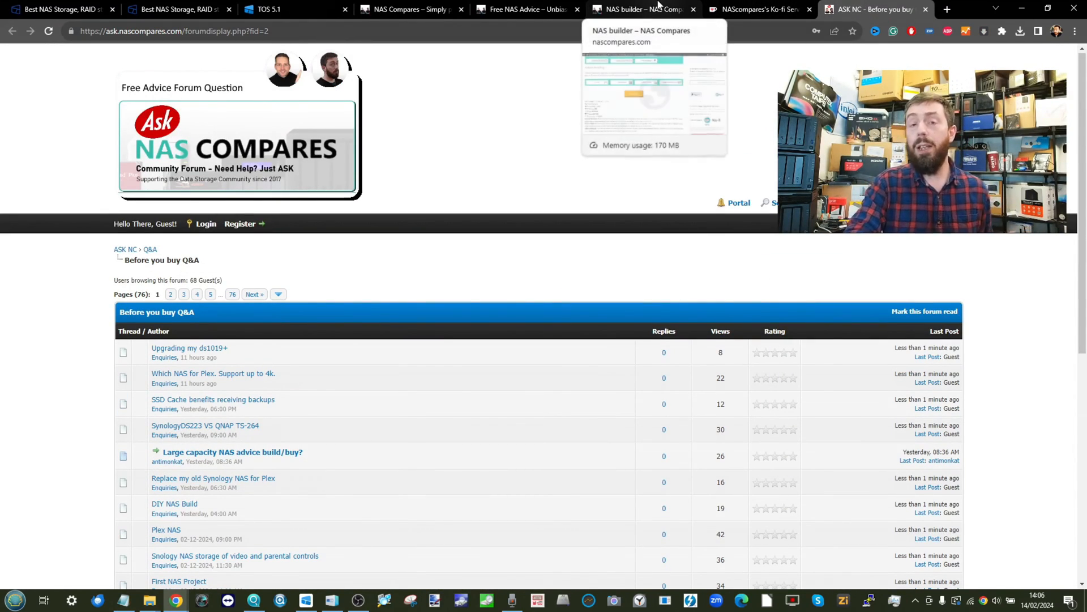
click(522, 9)
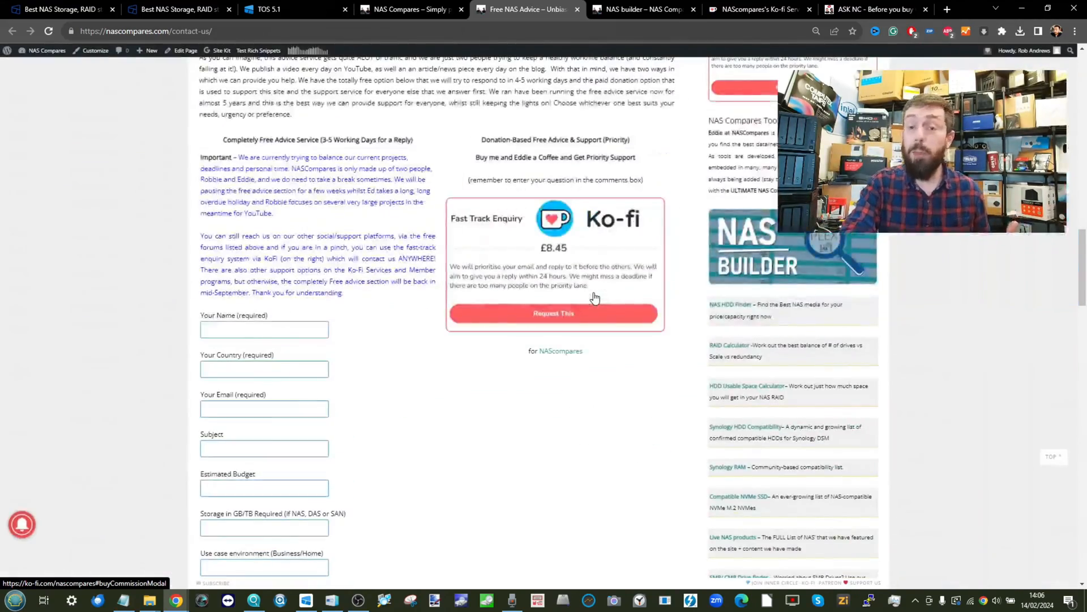
scroll(593, 293, up, 4)
scroll(594, 292, up, 3)
scroll(593, 292, up, 2)
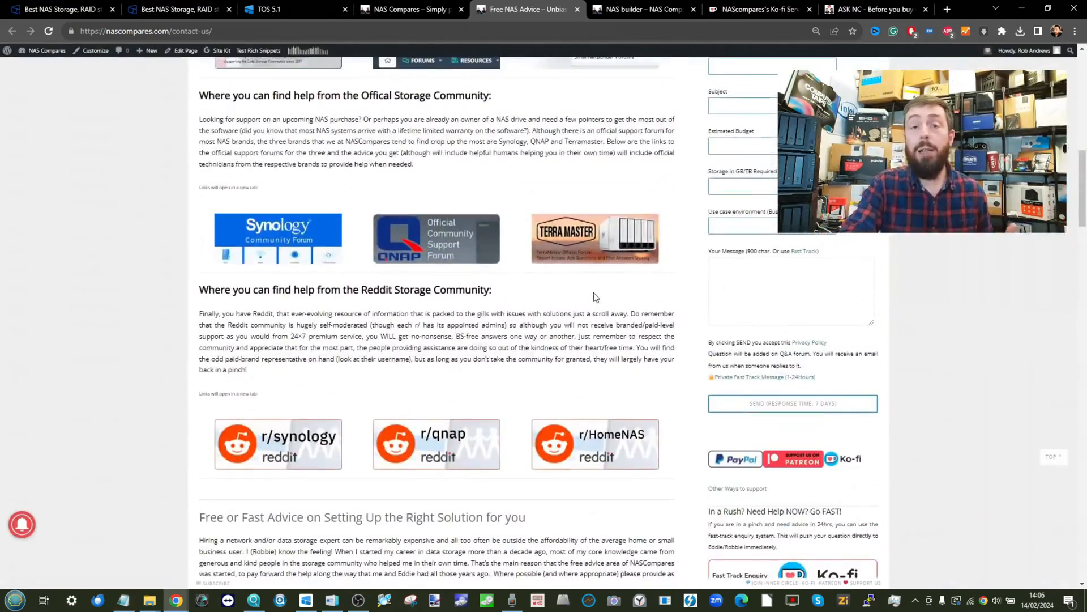
scroll(594, 293, down, 2)
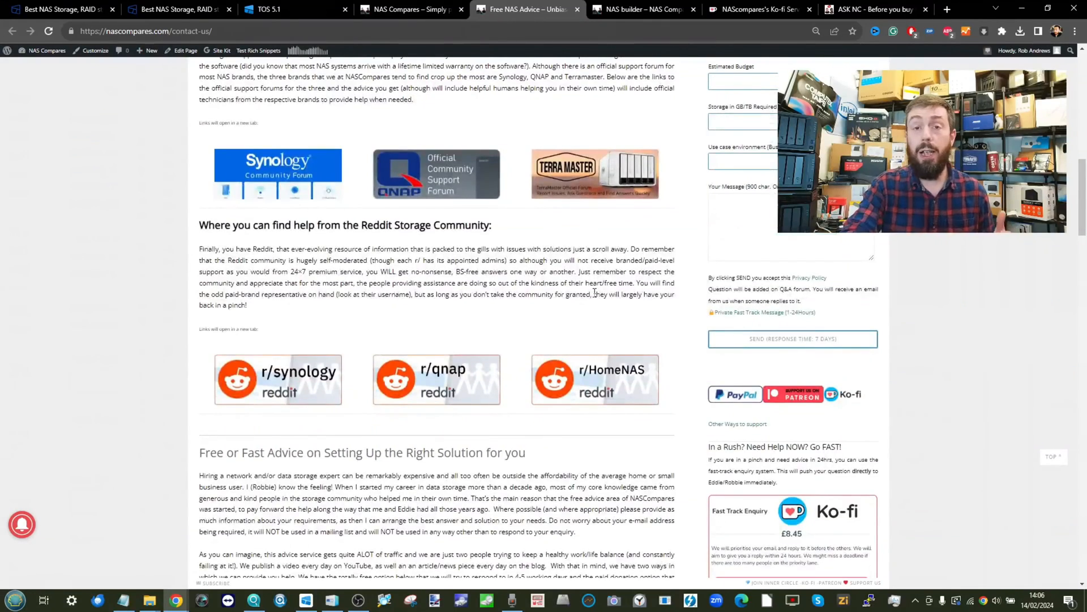
scroll(594, 292, up, 5)
scroll(594, 292, up, 1)
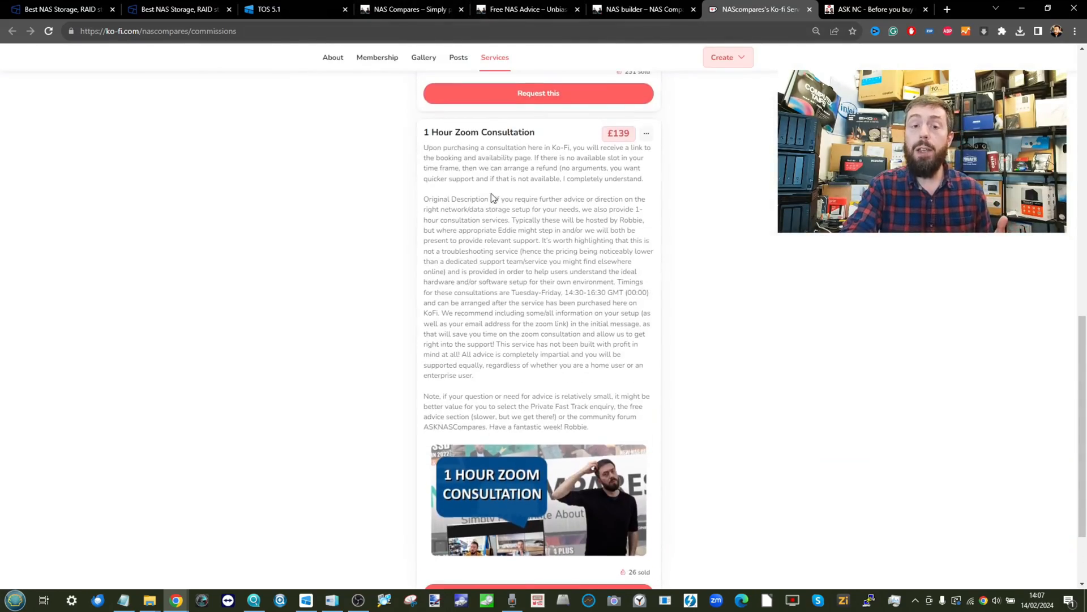
View the NAScompares membership tiers: Inner Circle £4, Plus £8 and Live £18.
key(ctrl+plus)
key(ctrl+plus)
key(ctrl+plus)
key(ctrl+plus)
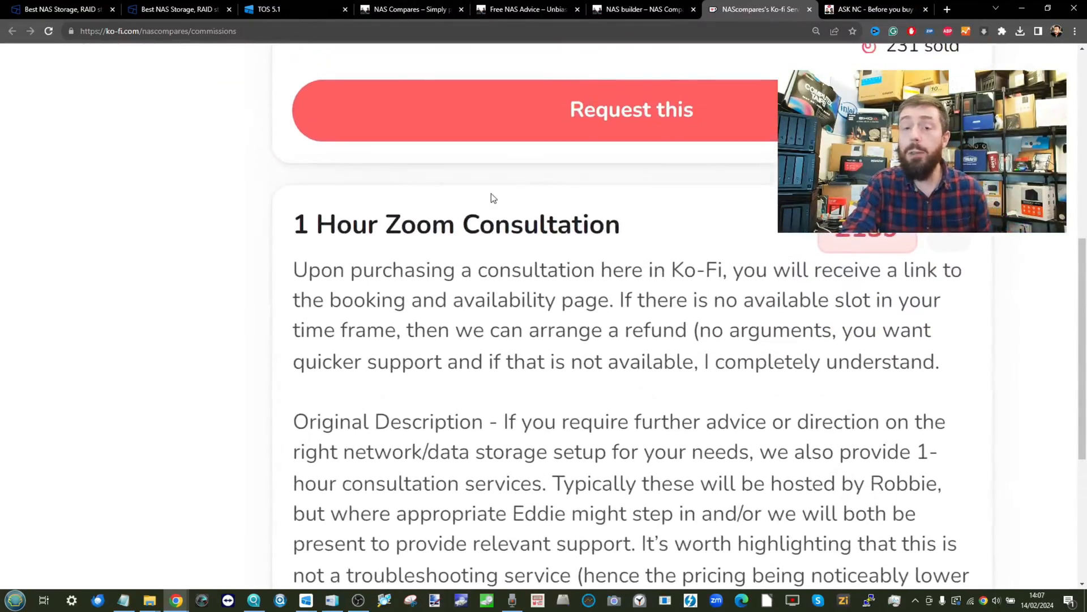
key(ctrl+minus)
key(ctrl+0)
scroll(491, 193, up, 5)
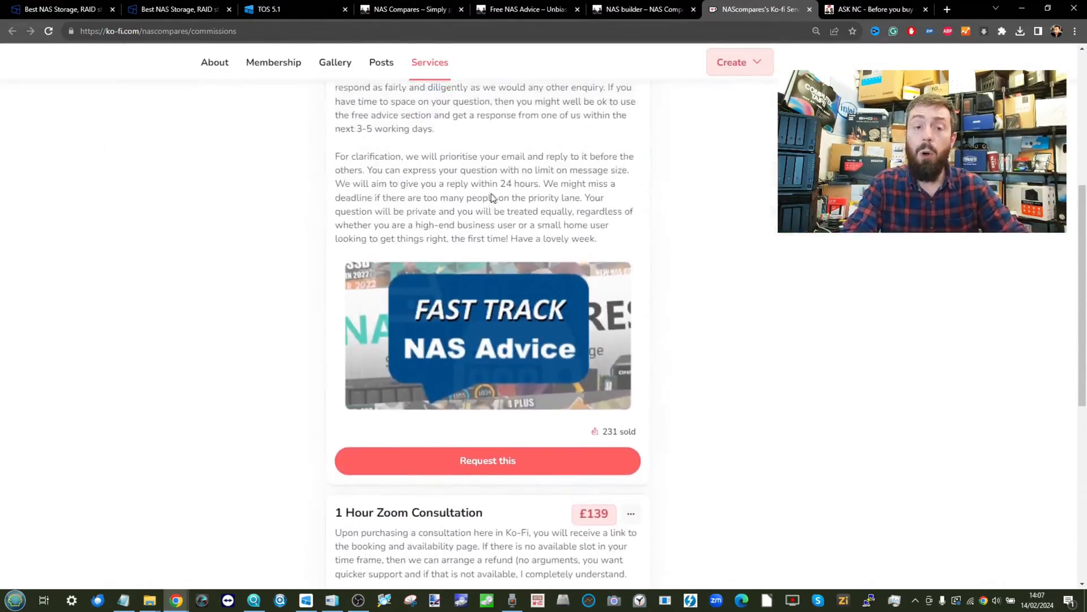
click(273, 62)
scroll(559, 193, down, 1)
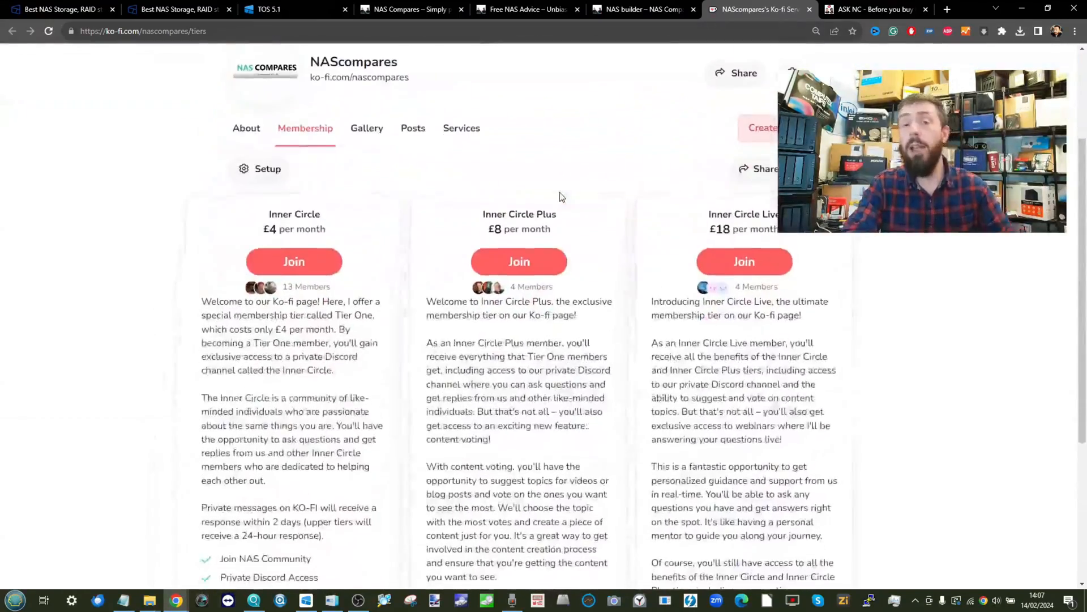
scroll(559, 193, down, 5)
scroll(560, 192, down, 3)
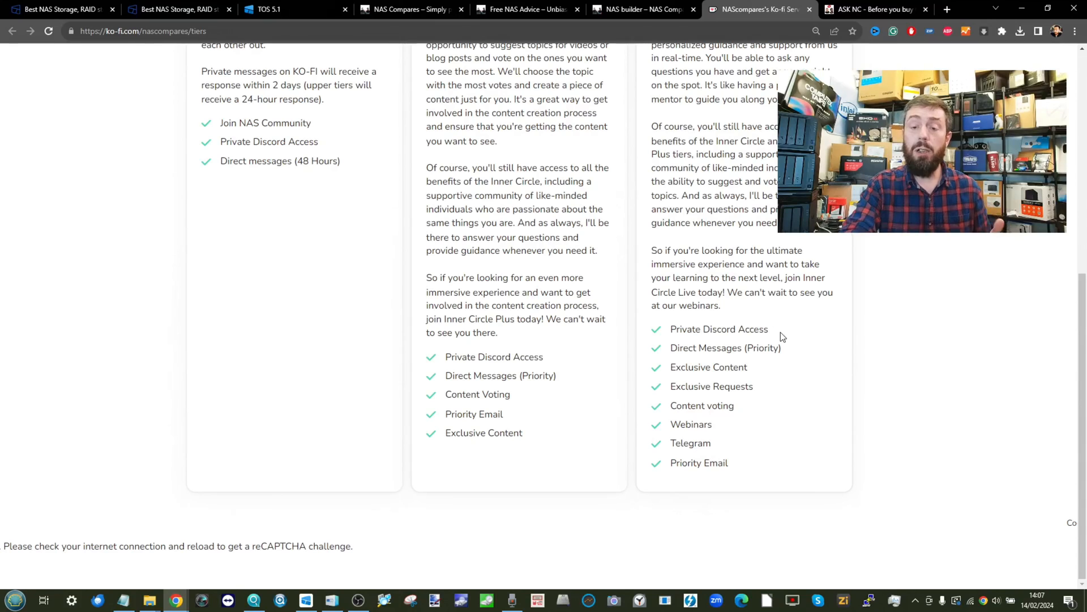
scroll(780, 332, up, 3)
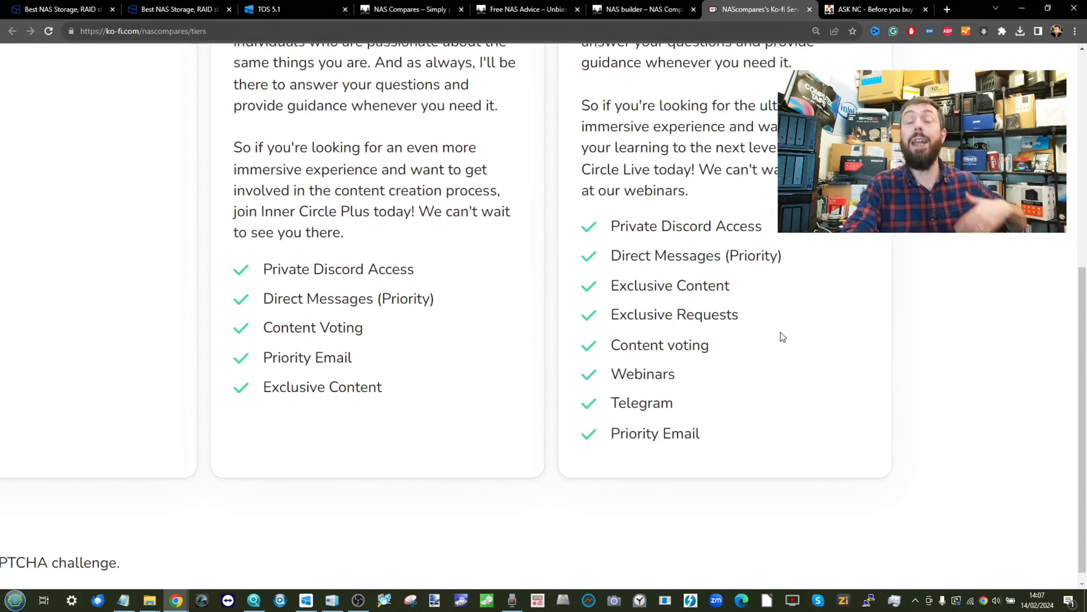
ctrl+scroll(780, 333, down, 3)
key(ctrl+0)
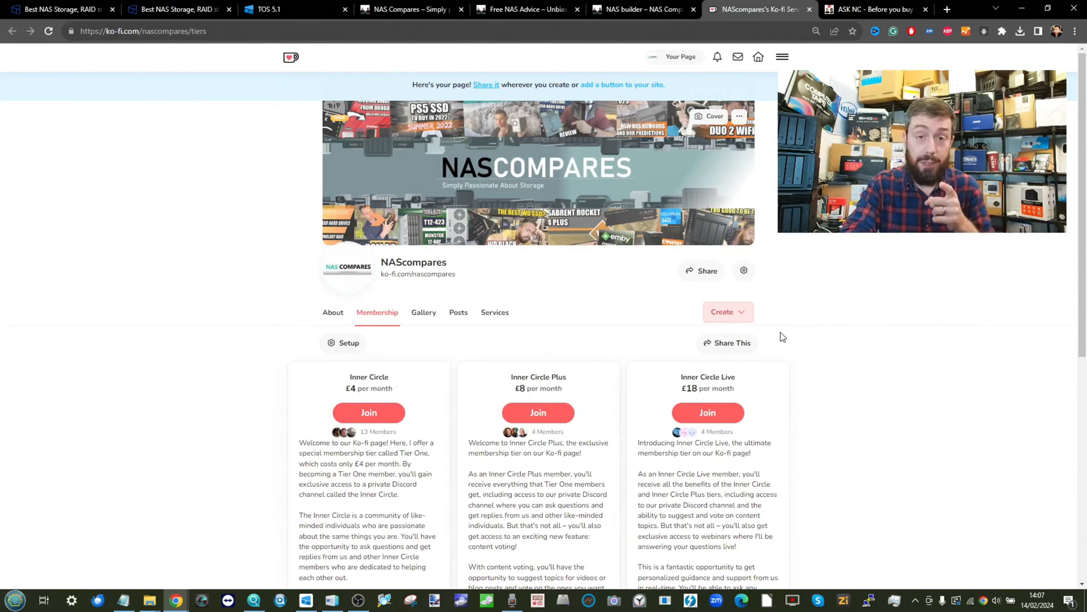